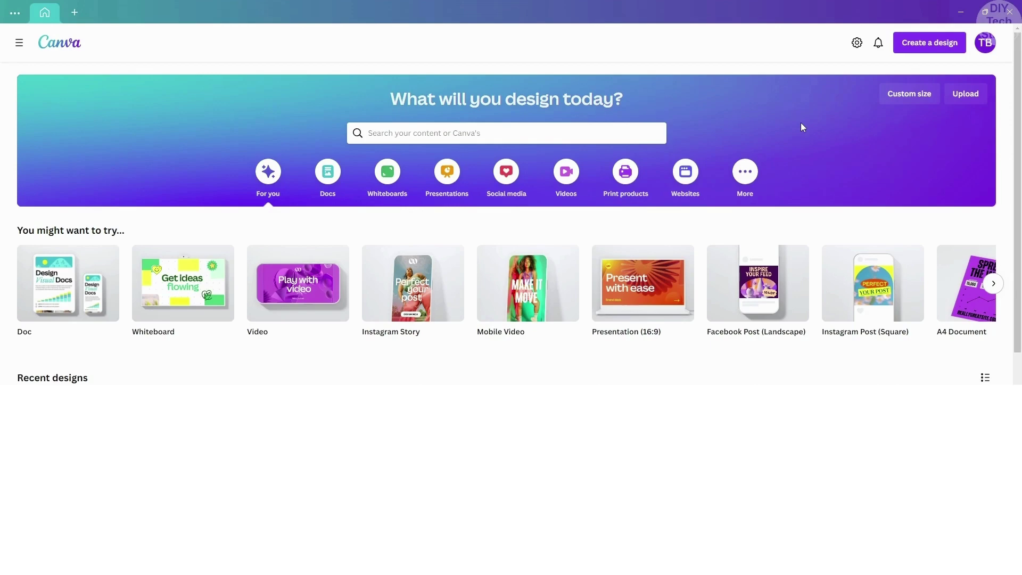
Step: In a new Mobile Video design, cover the page's lower half with a square filled with a teal-to-blue gradient
mouse_move(530, 298)
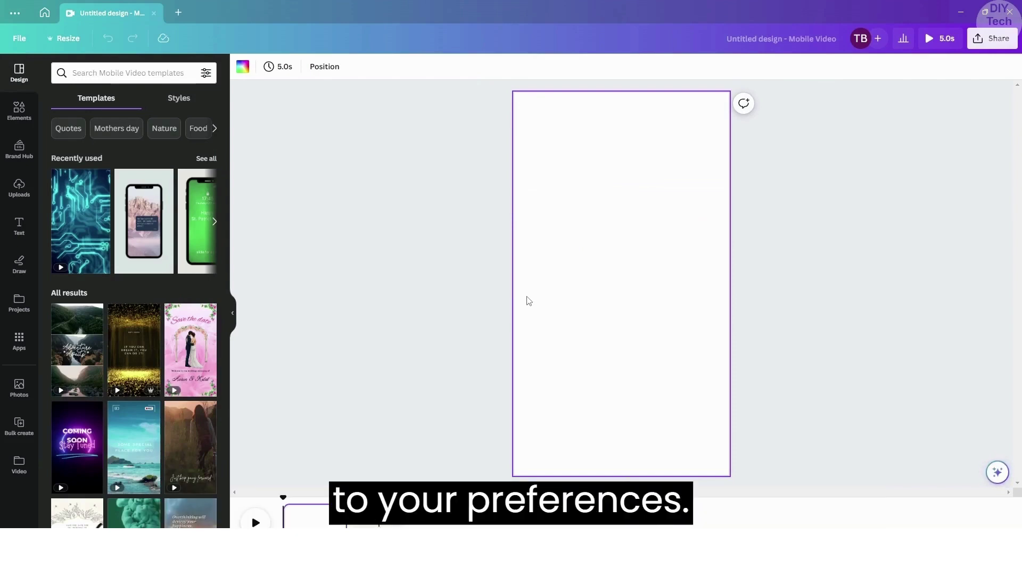
left_click(20, 109)
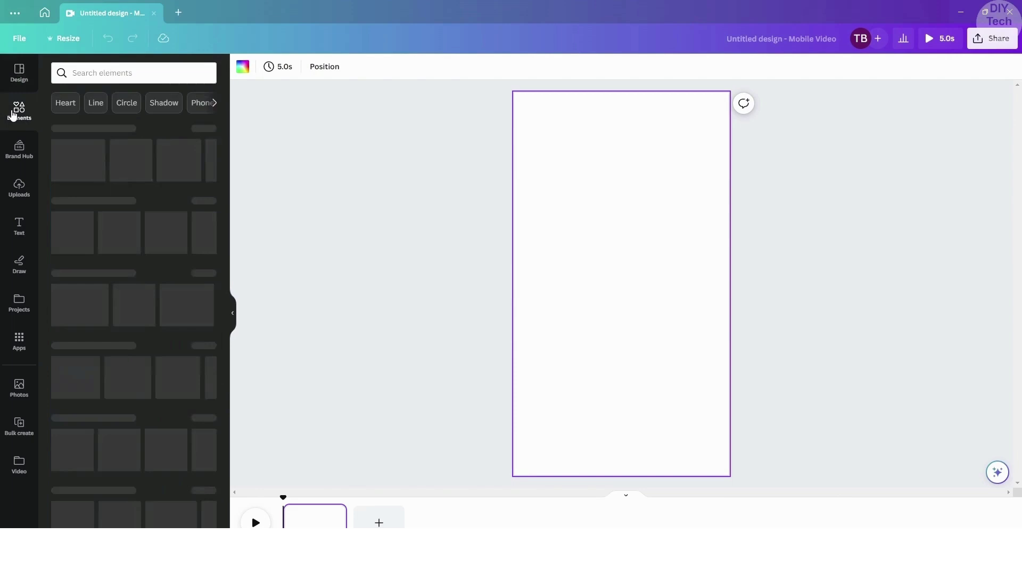
left_click(66, 226)
left_click_drag(590, 284, 514, 283)
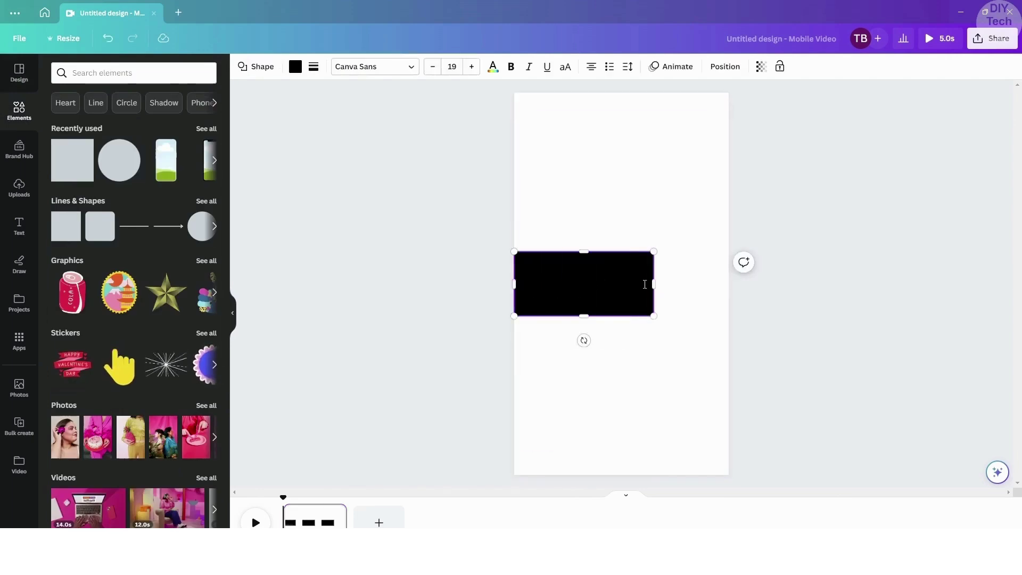
left_click_drag(654, 284, 729, 284)
left_click_drag(621, 316, 623, 474)
left_click_drag(622, 251, 620, 283)
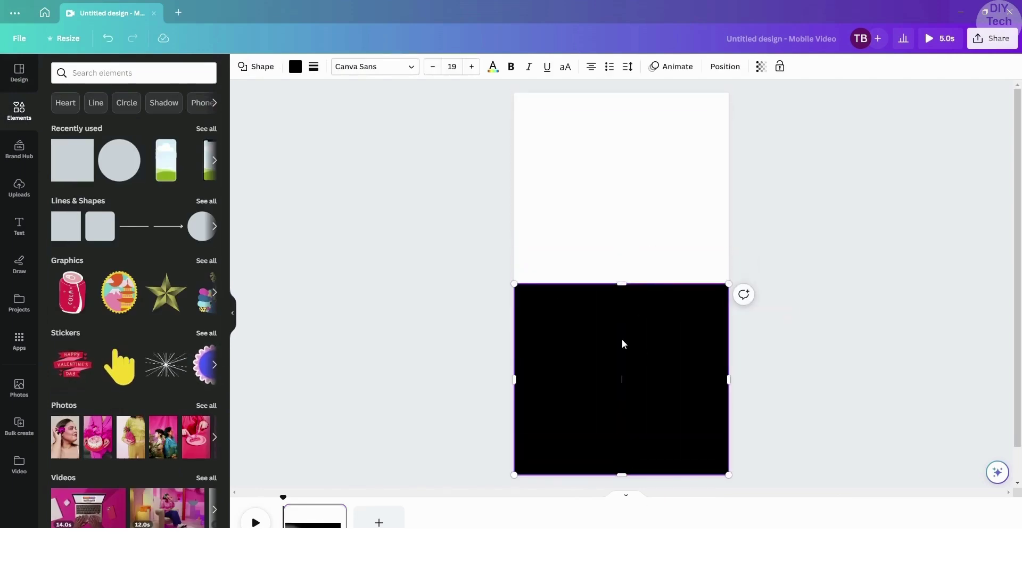
left_click(295, 67)
left_click(206, 451)
Step: Add a small circle in the page's upper-left corner and fill it with the same teal-to-blue gradient
left_click(19, 110)
left_click(114, 170)
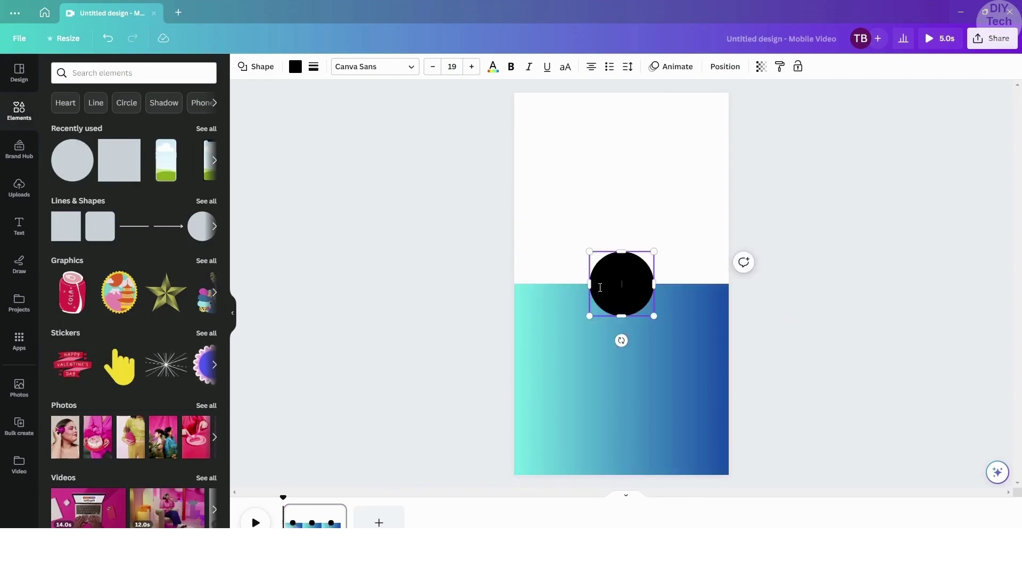
left_click_drag(655, 317, 534, 114)
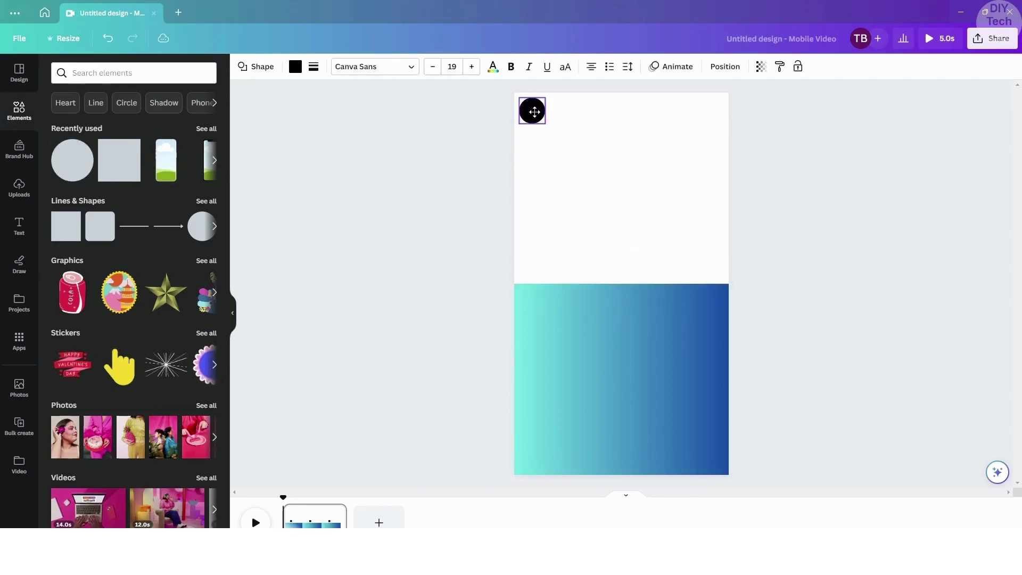
left_click(295, 66)
left_click(206, 452)
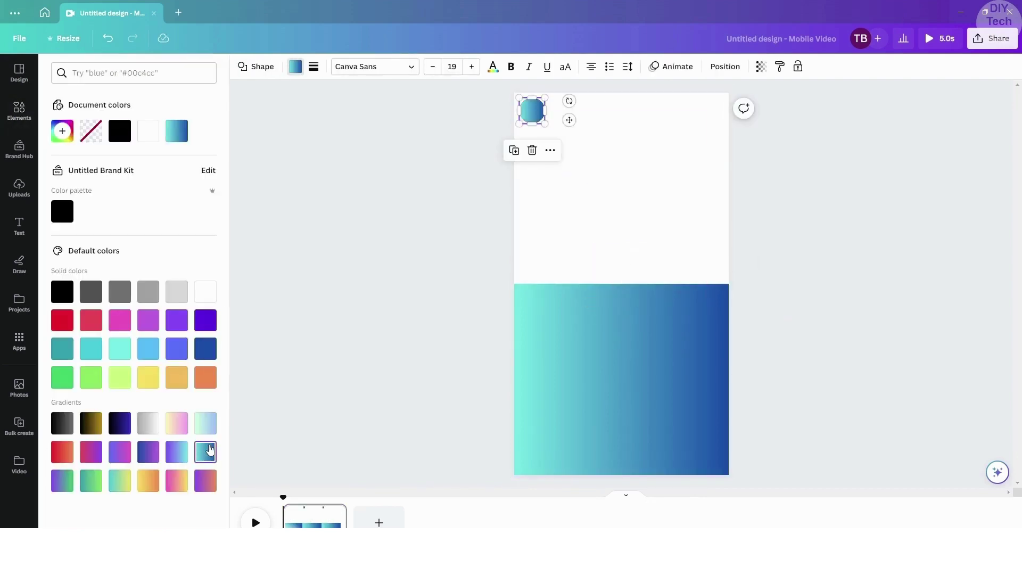
left_click(631, 198)
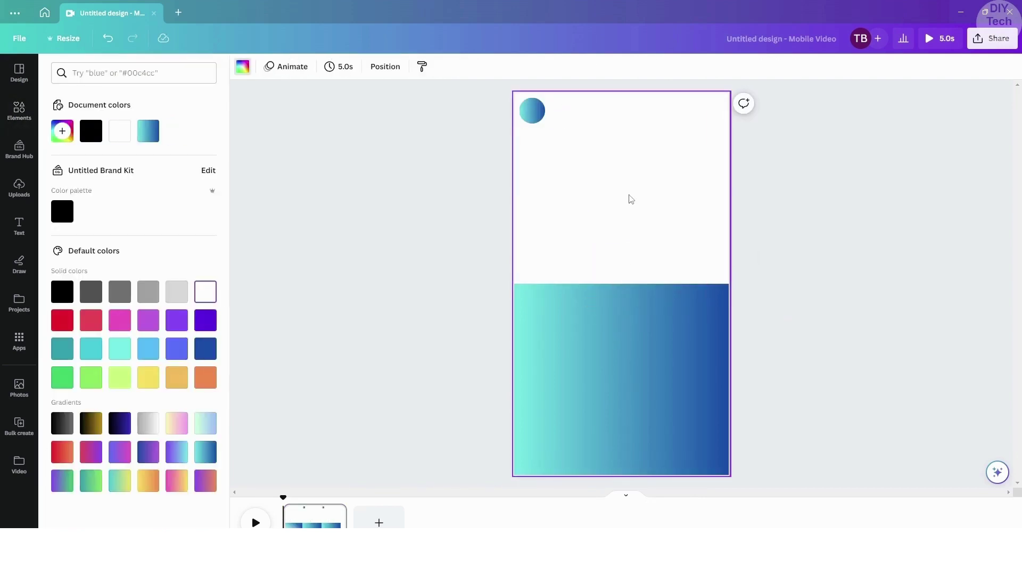
Step: Add a white subheading reading "10" and fit it inside the small gradient circle
left_click(19, 226)
left_click(98, 235)
type("10")
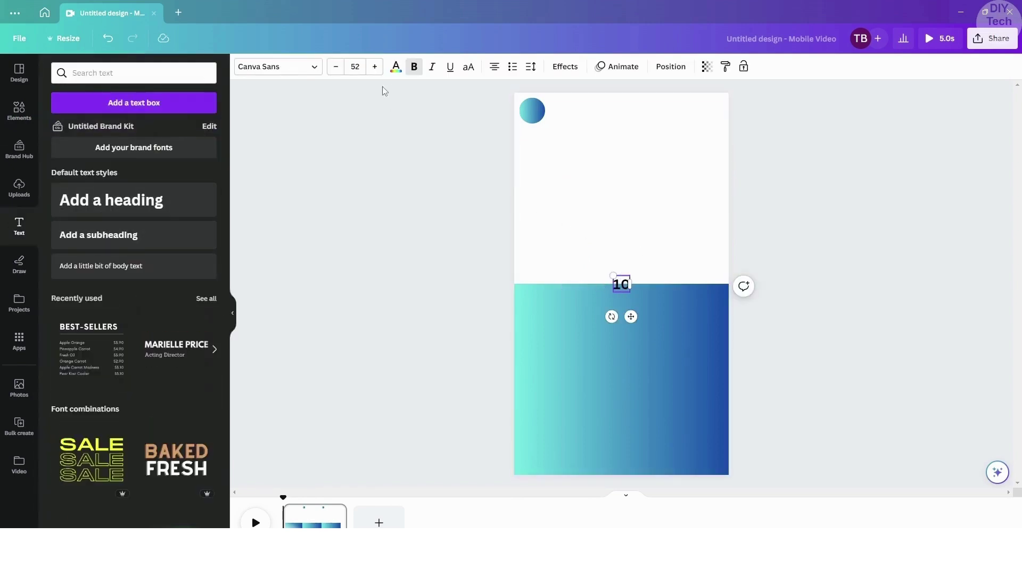
left_click(395, 66)
left_click(629, 283)
left_click_drag(627, 291, 535, 114)
double_click(625, 219)
left_click(205, 292)
left_click(648, 239)
left_click(599, 174)
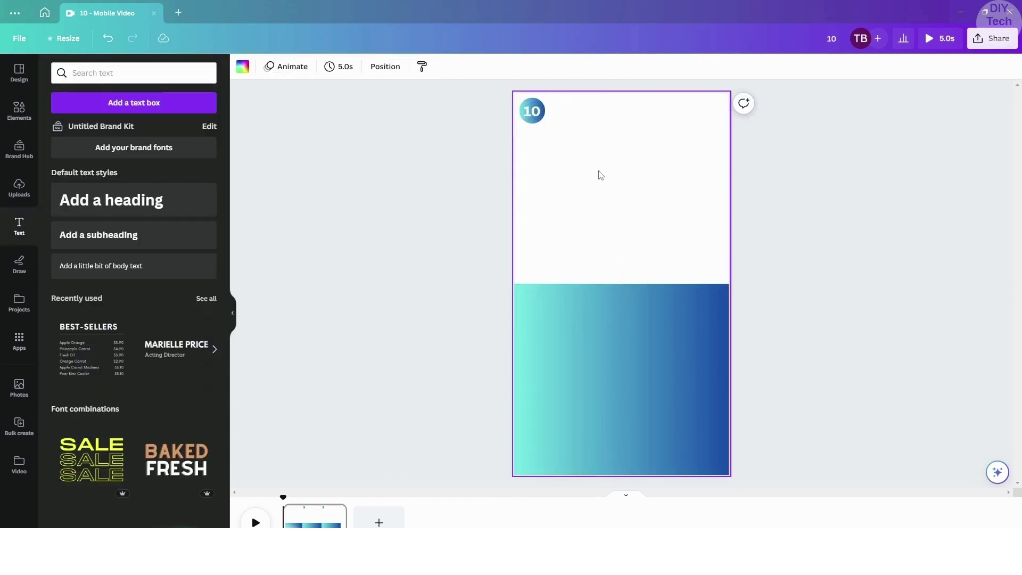
Step: Add a white "Game Name" heading in Bebas Neue, spanning the page width at the top of the gradient rectangle
left_click(112, 201)
type("Game Name")
left_click(278, 66)
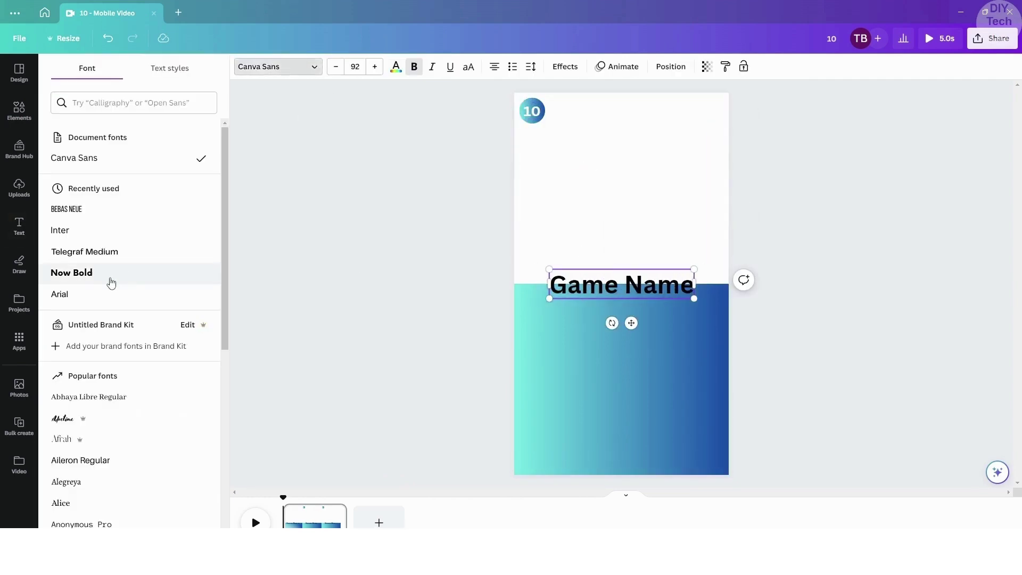
left_click(72, 346)
left_click_drag(616, 283, 513, 304)
left_click(396, 68)
left_click_drag(663, 305, 692, 304)
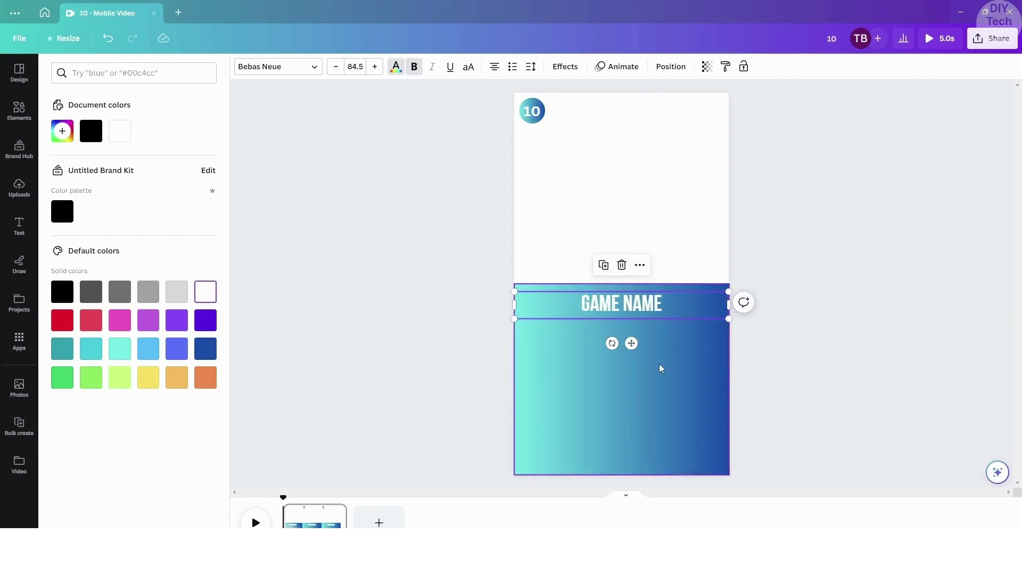
Step: Add a subheading reading "No. of copies sold" and place it beneath the game name heading
left_click(19, 227)
left_click(128, 239)
type("No")
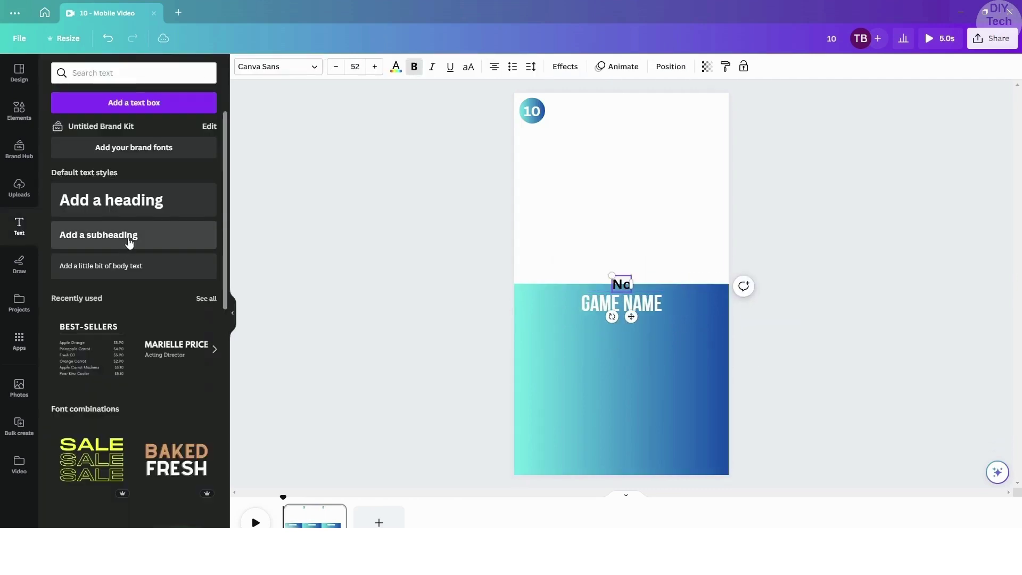
type(". of copies sold")
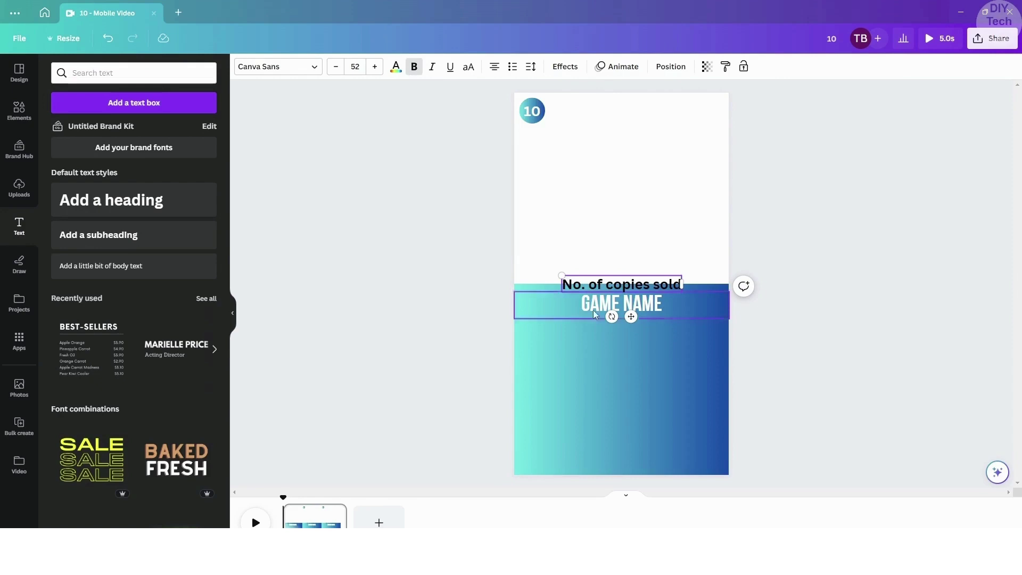
key("ctrl+a")
key("ctrl+b")
left_click(601, 285)
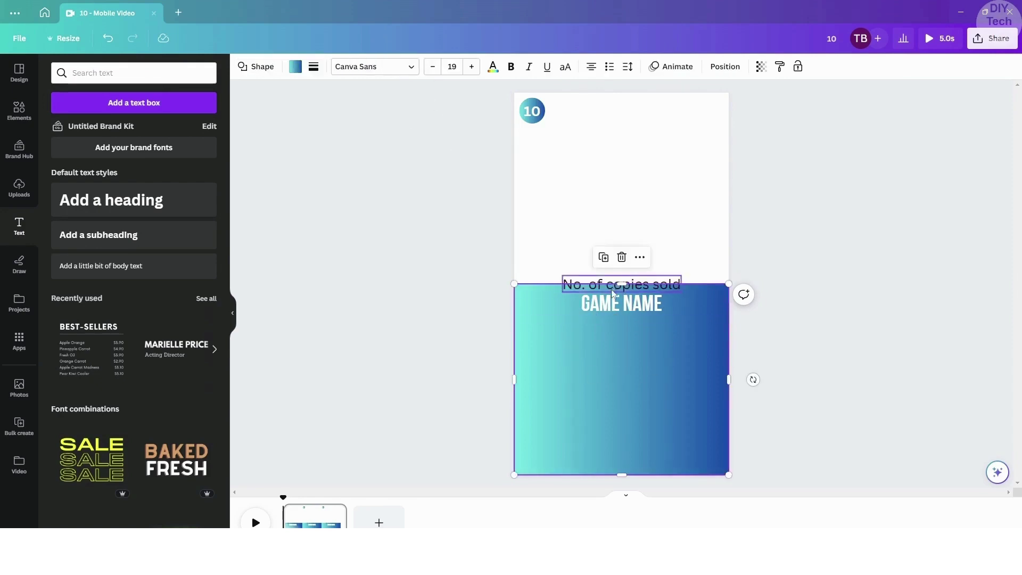
left_click_drag(601, 284, 629, 335)
Step: Make the "No. of copies sold" text bold and white
left_click(629, 344)
left_click(604, 333)
left_click(638, 346)
left_click(414, 67)
left_click(396, 67)
left_click(206, 292)
left_click(682, 377)
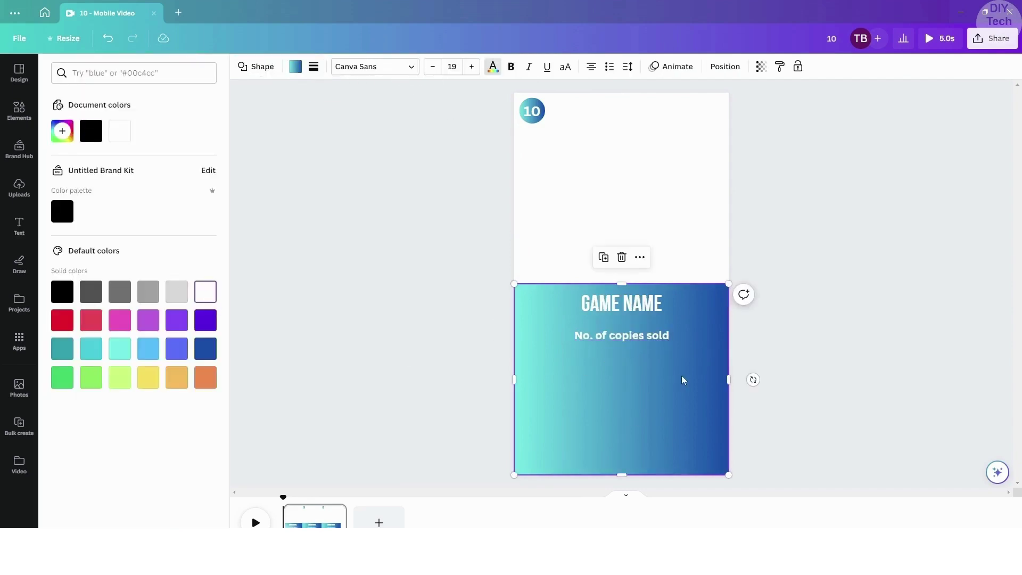
Step: Add a "Copies" heading in Bebas Neue and place it beneath the "No. of copies sold" text
left_click(19, 227)
left_click(142, 205)
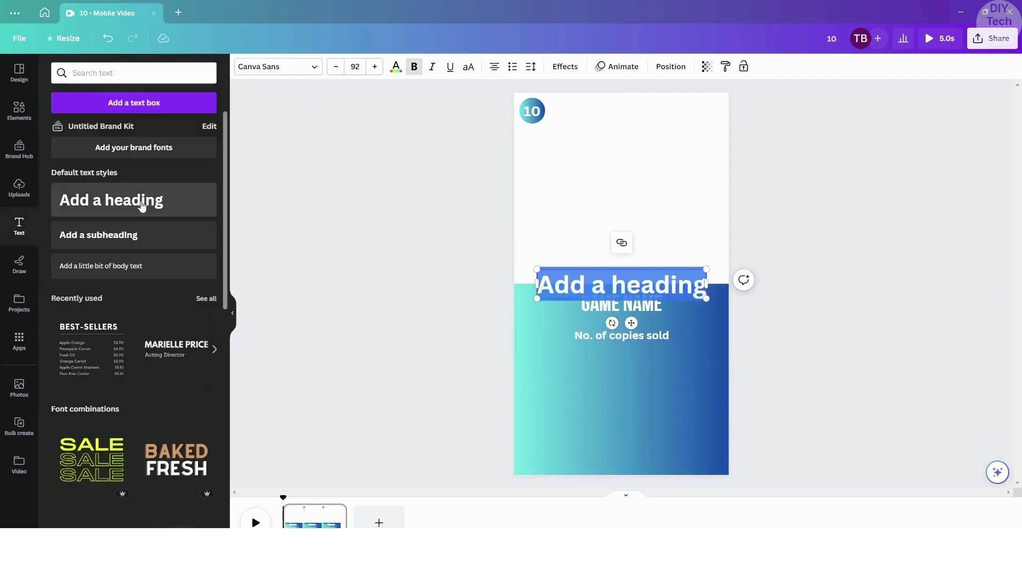
type("Copies")
left_click(278, 66)
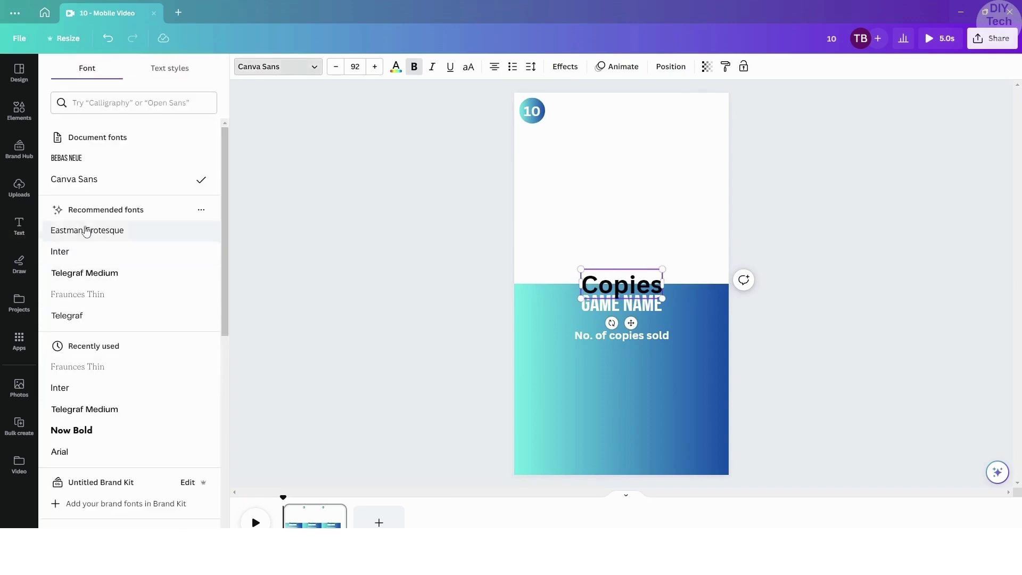
left_click(66, 158)
left_click(621, 327)
left_click_drag(621, 280, 621, 358)
Step: Apply a black Background effect with a spread of 26 to the "Copies" heading
left_click(565, 67)
left_click(76, 342)
left_click(199, 475)
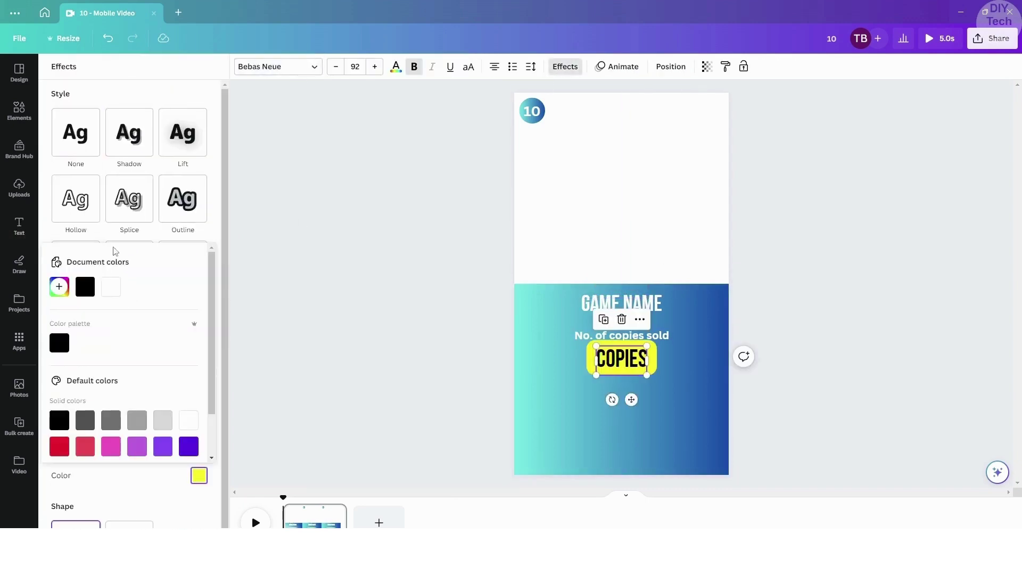
left_click(88, 296)
mouse_move(212, 379)
left_mouse_down()
mouse_move(222, 421)
mouse_move(213, 377)
left_mouse_up()
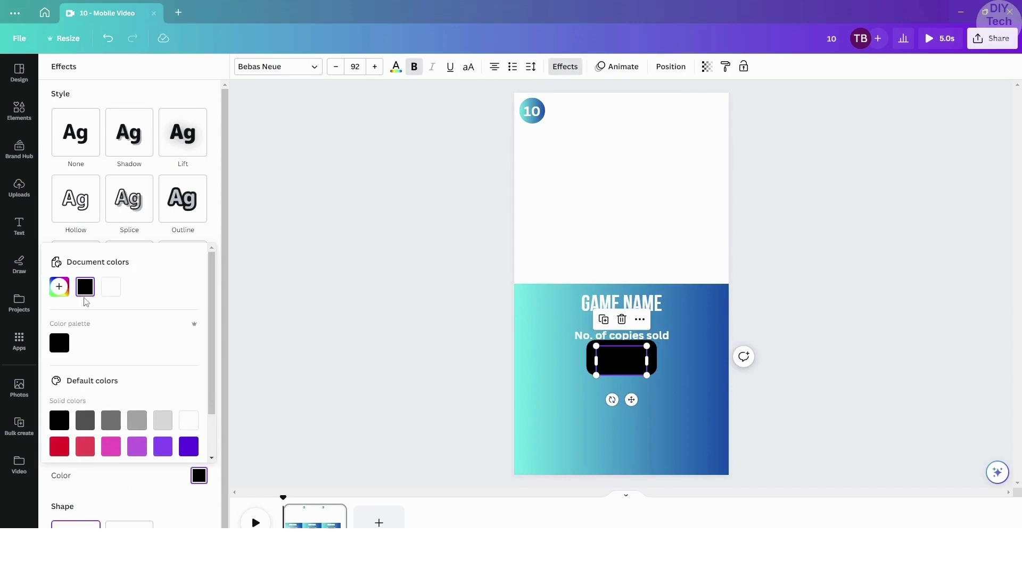
left_click(216, 238)
left_click_drag(129, 429, 91, 428)
Step: Color the "Copies" heading white and widen its text box to the full page width
left_click(397, 67)
left_click(205, 292)
left_click(564, 341)
left_click(612, 355)
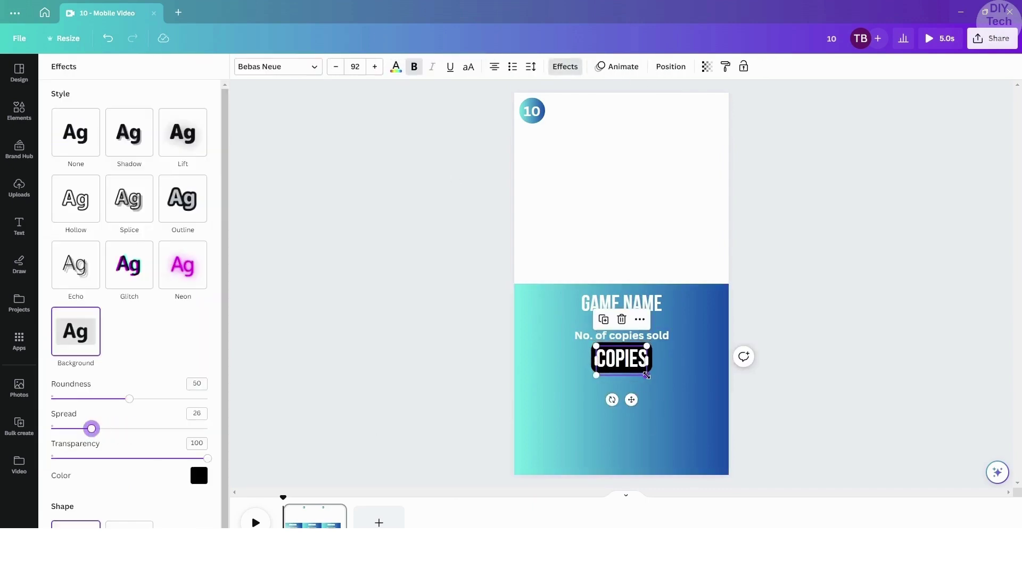
left_click_drag(646, 375, 729, 359)
left_click(658, 397)
left_click(618, 357)
left_click_drag(596, 359, 514, 362)
left_click(678, 405)
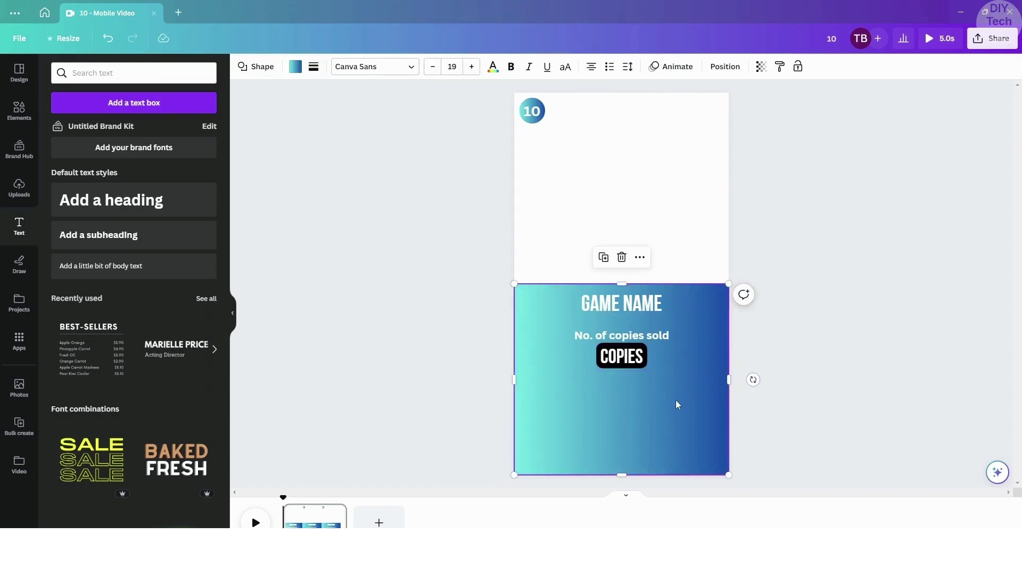
Step: Add a subheading below the "Copies" heading and set its font size to 35
left_click(125, 243)
left_click_drag(597, 278, 560, 378)
left_click(335, 68)
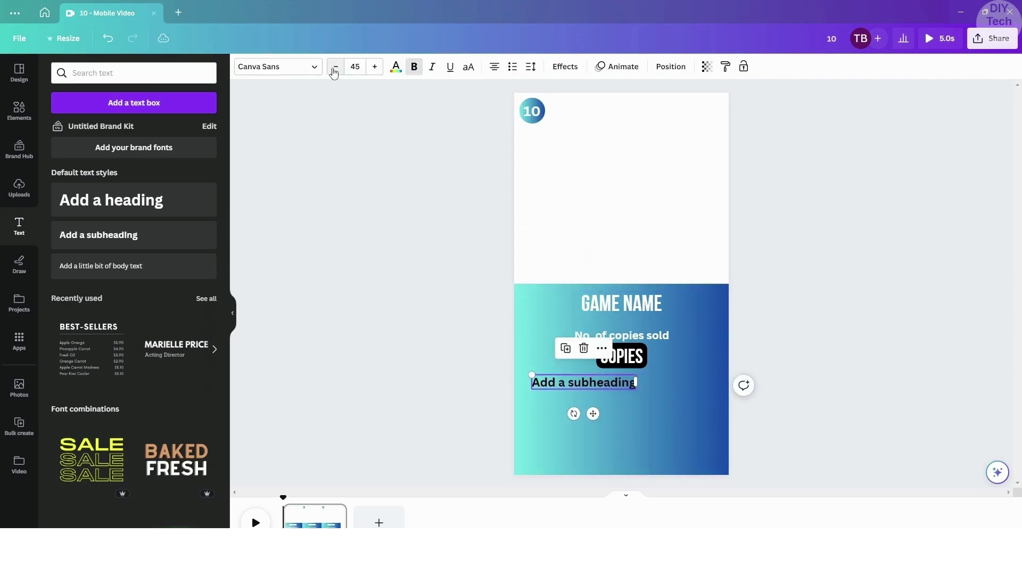
Step: Replace the new subheading's text with four lines: Developer, Publisher, Release Date and Estimated Earnings
double_click(594, 379)
type("Deve")
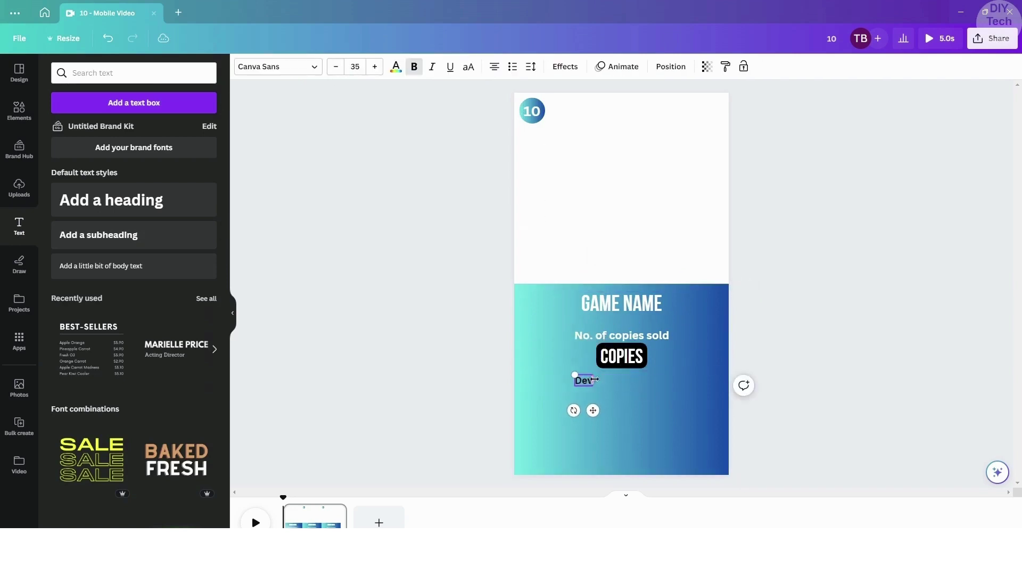
type("eloper")
key("Return")
type("P")
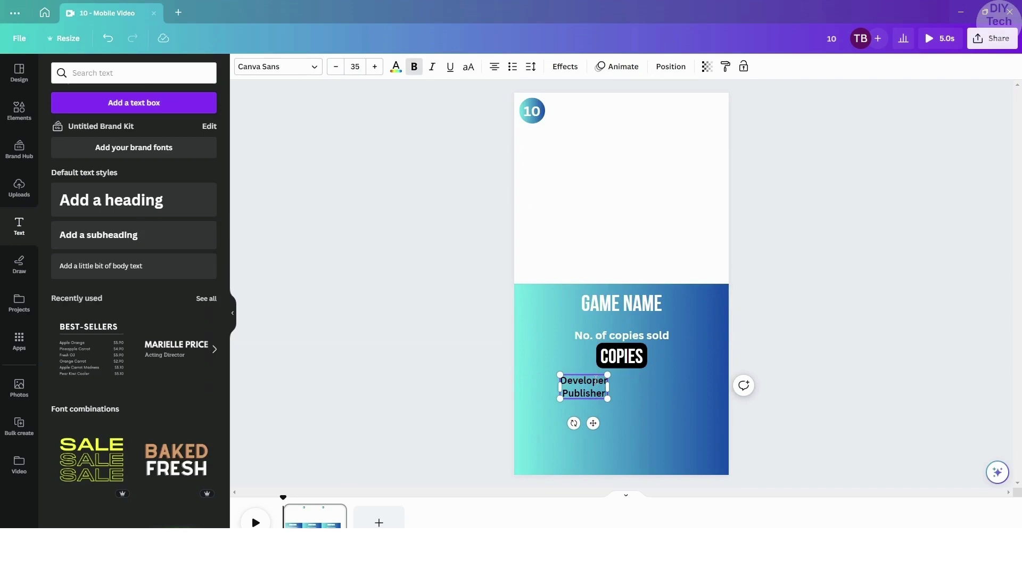
type("ublisher")
key("Return")
type("Release Date")
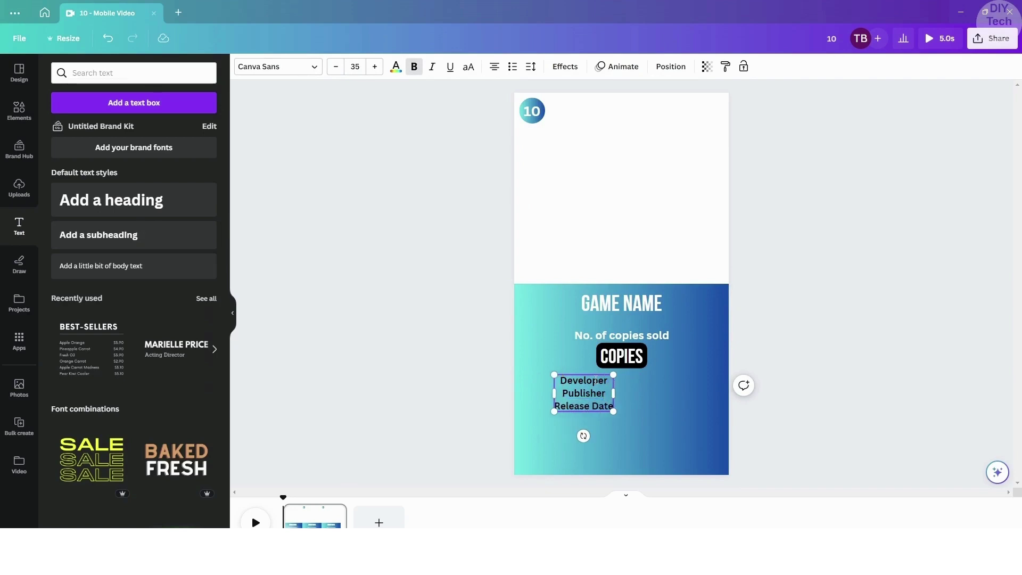
key("Return")
type("Estimated E")
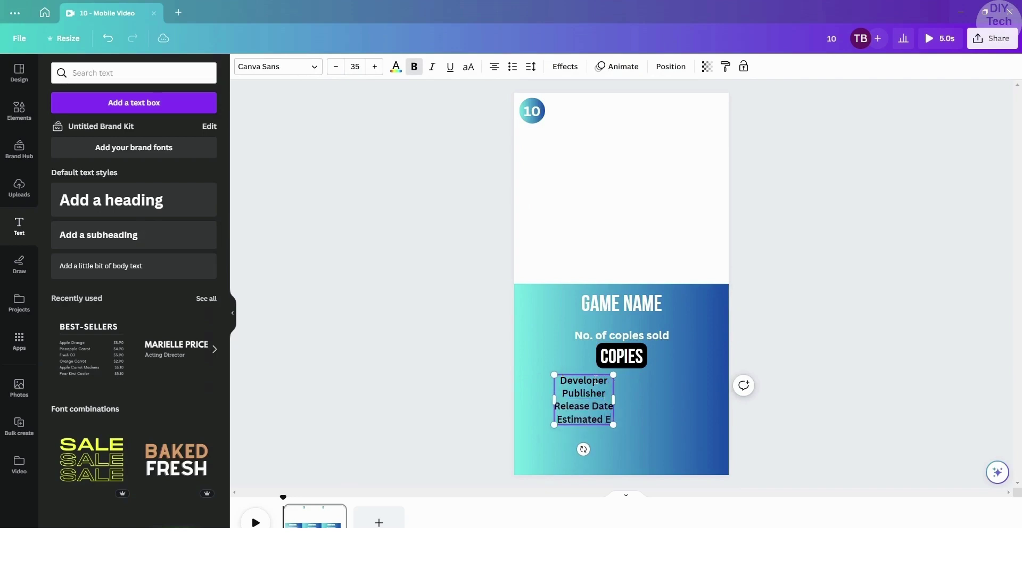
type("arnings")
Step: Left-align the four-line label list in white and move it to the lower-left of the gradient rectangle
key("ctrl+a")
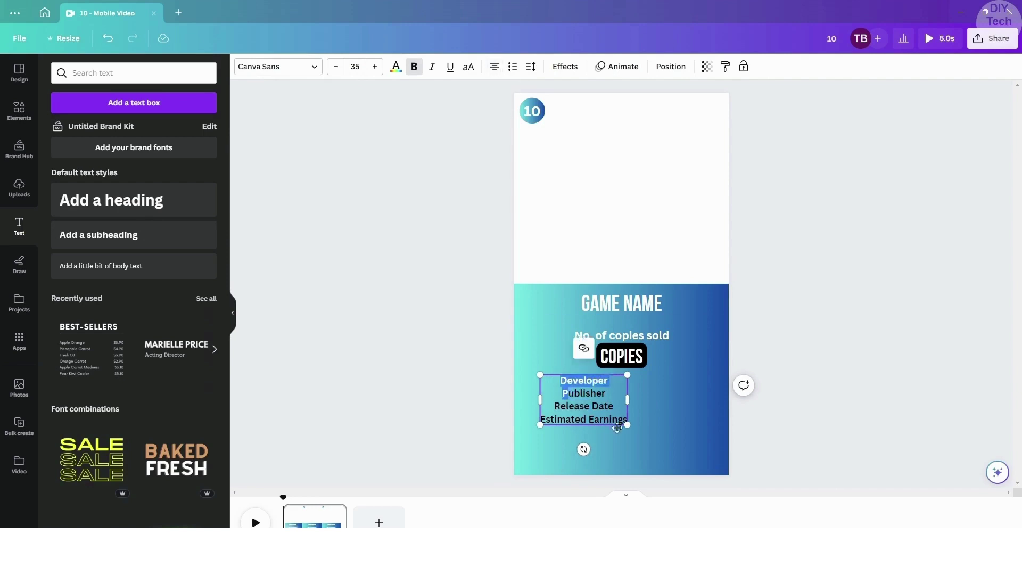
left_click(494, 67)
left_click(669, 439)
left_click_drag(551, 410, 549, 436)
left_click(396, 66)
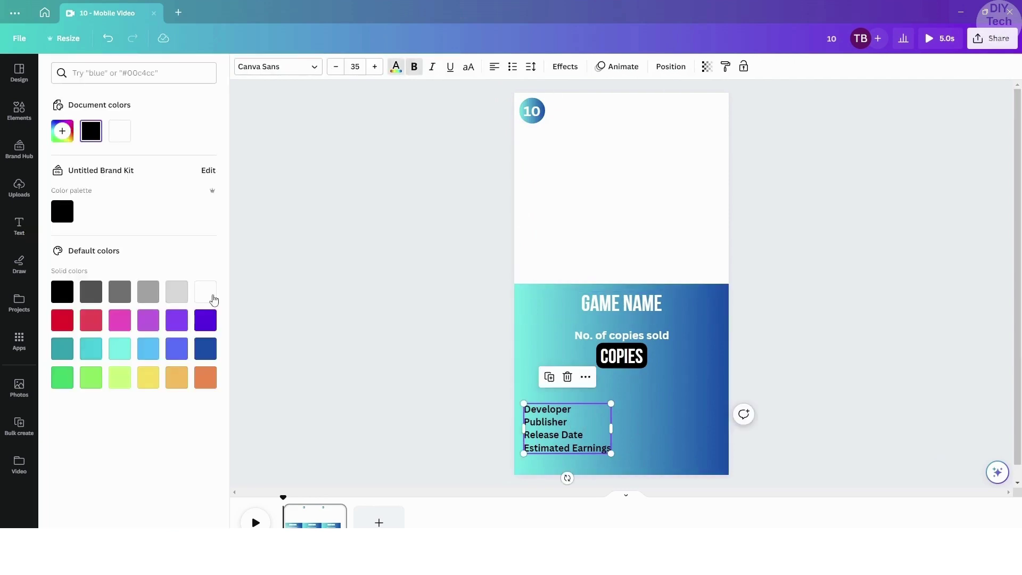
left_click(213, 300)
Step: Copy the label list to its right and replace the copy's text with "Dev", level with Developer
left_click(546, 424)
left_click_drag(547, 424, 721, 412)
key("BackSpace")
left_click(642, 425)
left_click(644, 413)
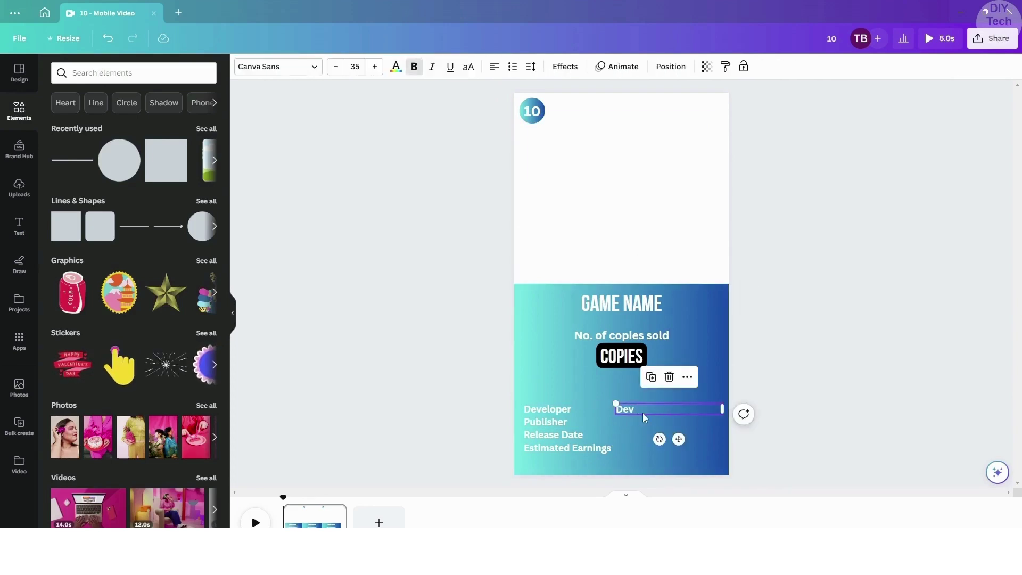
Step: Duplicate the "Dev" text downward as "Pub", "DOR" and "Value", beside Publisher, Release Date and Estimated Earnings
left_click_drag(646, 414, 640, 436)
double_click(646, 425)
type("Pub")
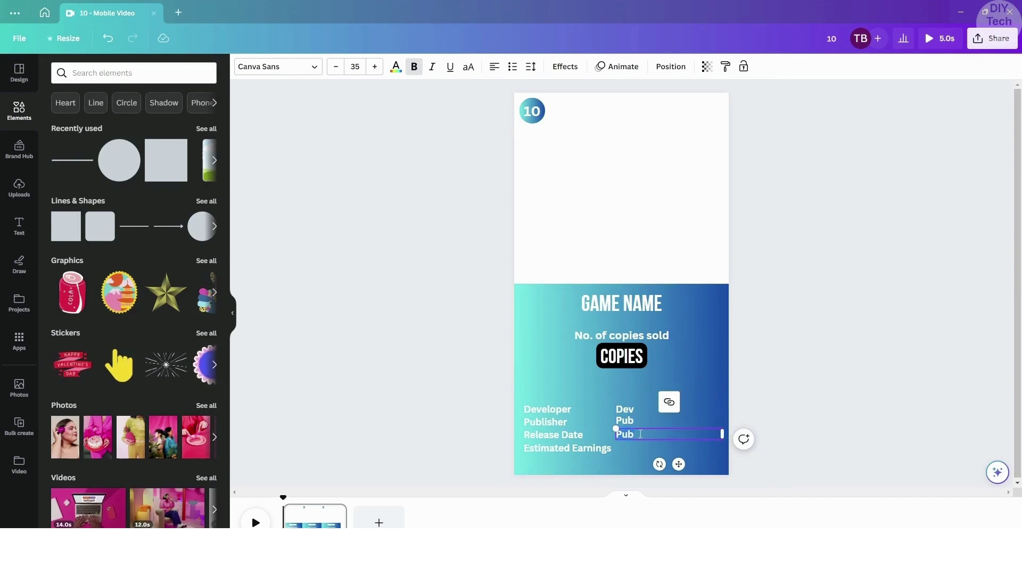
type("R")
key("Escape")
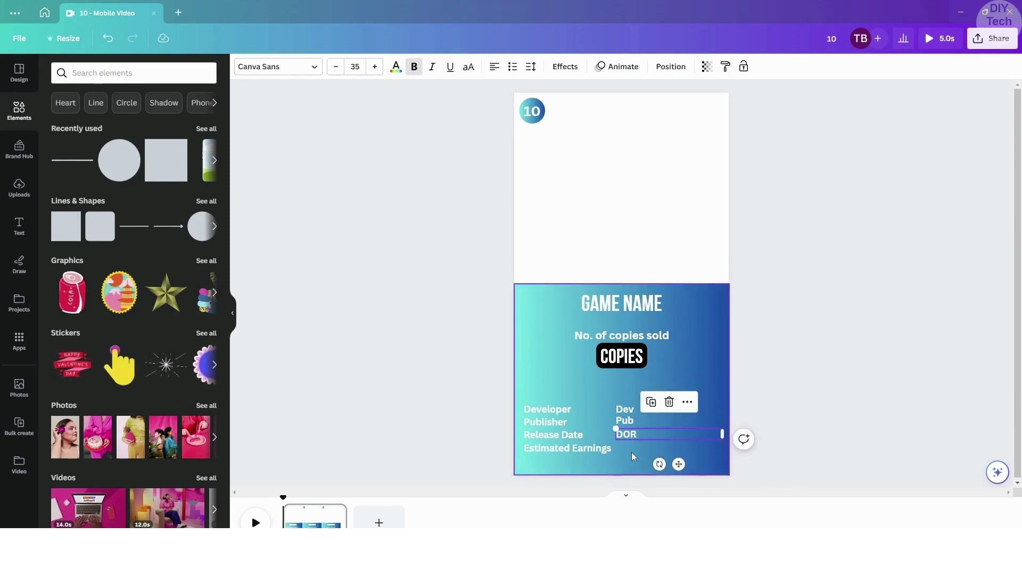
left_click_drag(632, 434, 645, 448)
double_click(633, 448)
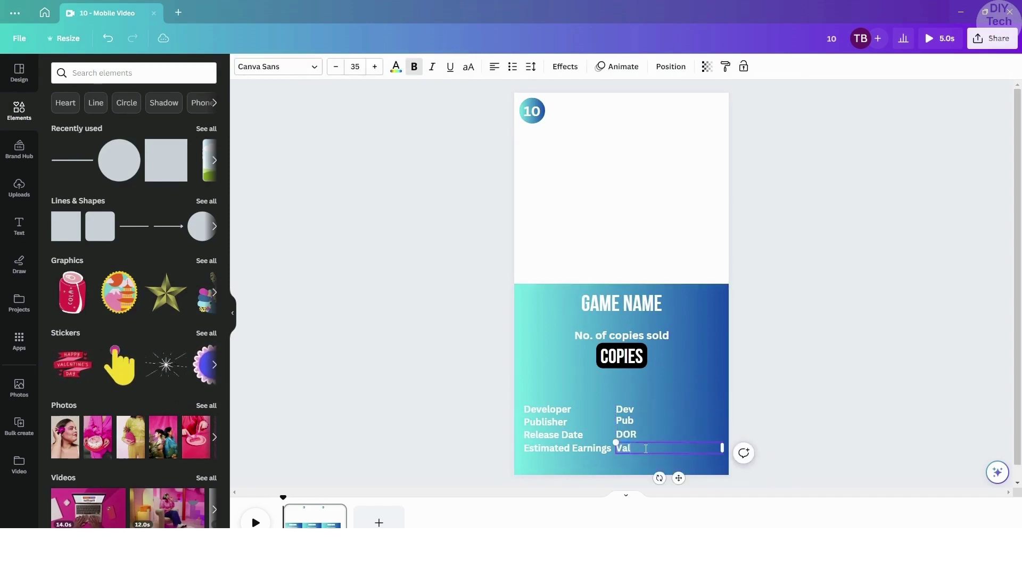
type("Value")
left_click(813, 441)
Step: Set the placeholder texts to font size 34 and line up "Pub", "DOR" and "Value" with their labels
left_click(617, 432)
left_click(618, 446)
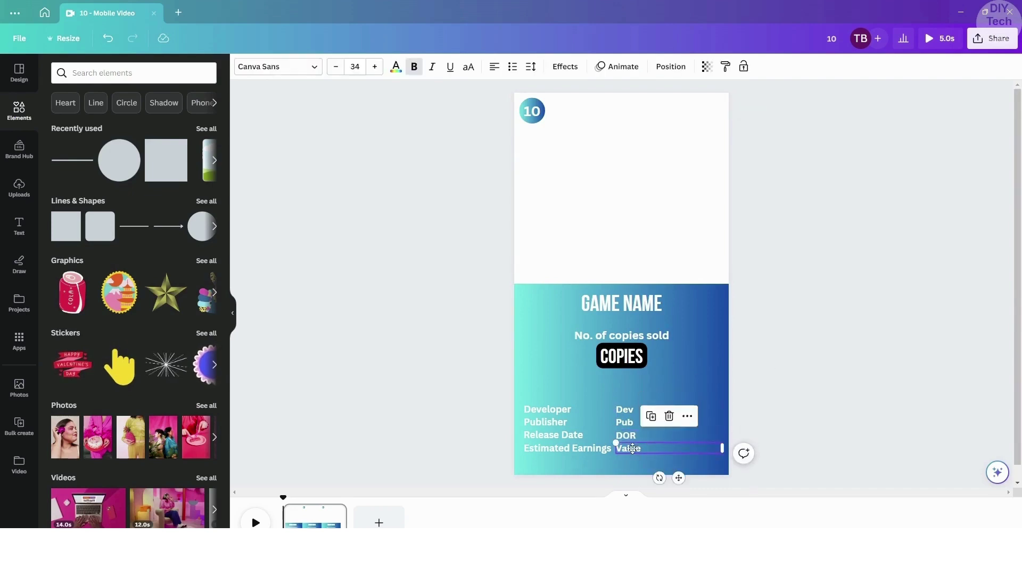
left_click(618, 420)
left_click_drag(623, 423, 623, 424)
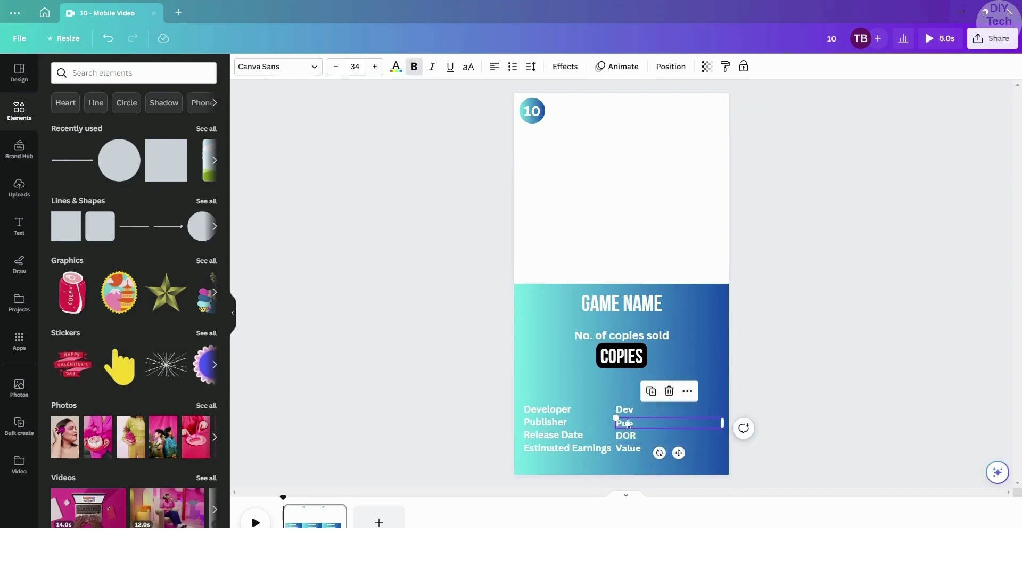
Step: Add a subheading text reading "Other Details" to the page
left_click(792, 421)
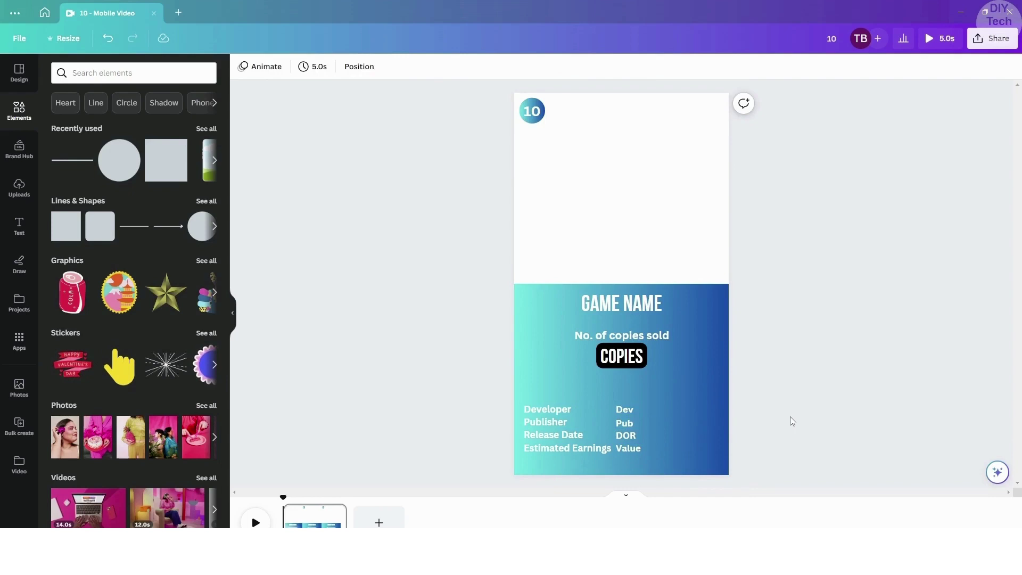
left_click(18, 227)
left_click(133, 232)
type("Other Det")
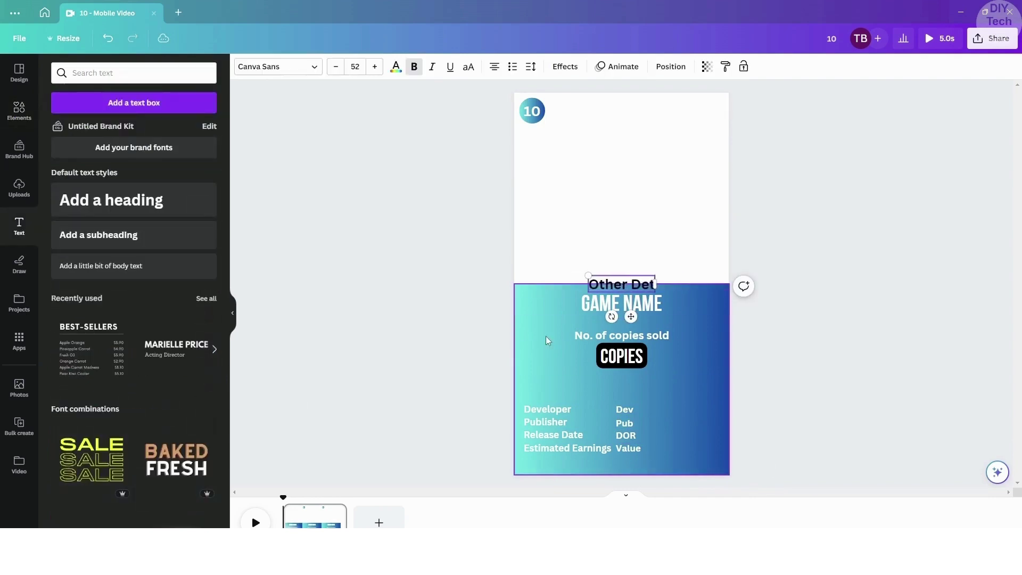
type("ails")
Step: Color the "Other Details" text white and move it between the COPIES badge and the label list
left_click(395, 66)
left_click_drag(584, 284, 665, 284)
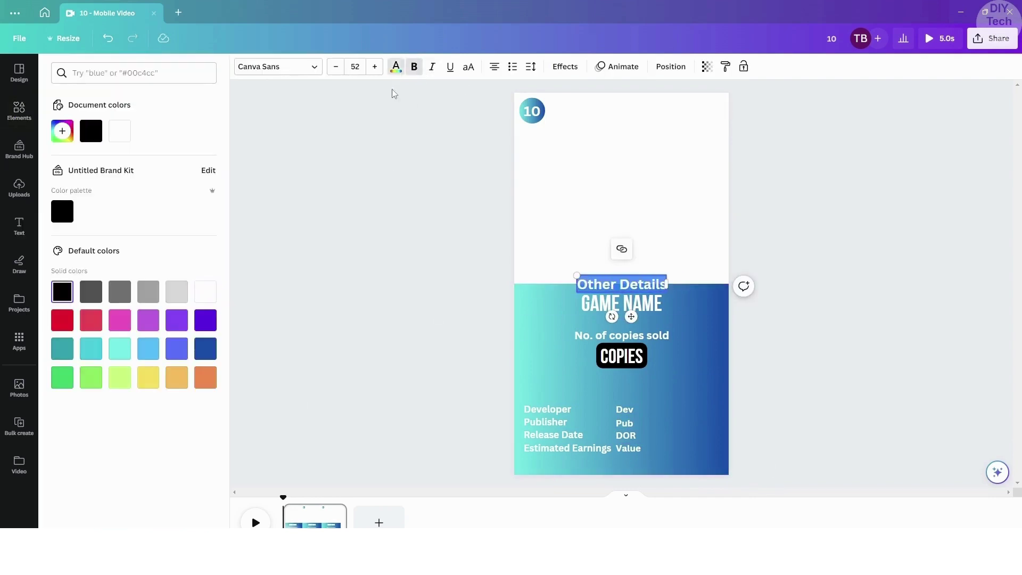
left_click(396, 71)
left_click(396, 71)
left_click(206, 292)
left_click(630, 213)
left_click_drag(631, 316, 631, 419)
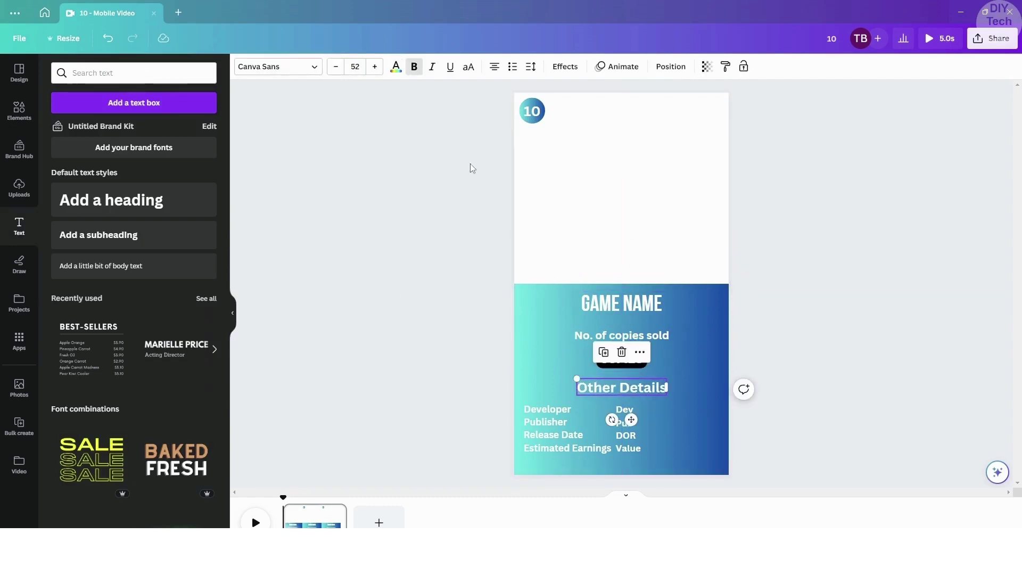
Step: Add a white line directly beneath "Other Details" and stretch it to the heading's width as an underline
left_click(19, 111)
left_click(136, 226)
left_click(242, 67)
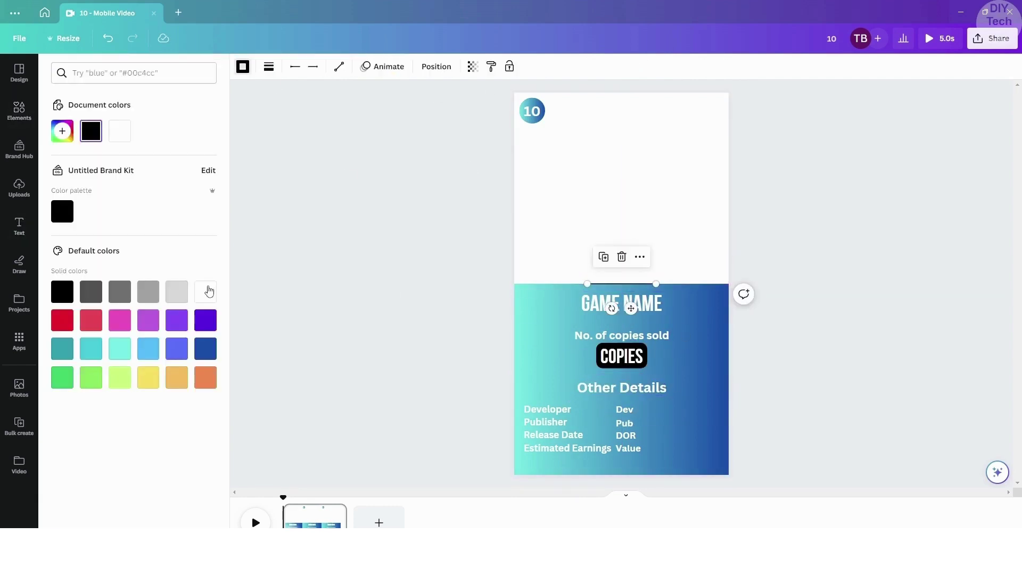
left_click(208, 291)
left_click_drag(624, 286, 669, 395)
left_click_drag(587, 396, 577, 395)
left_click(701, 379)
left_click(367, 232)
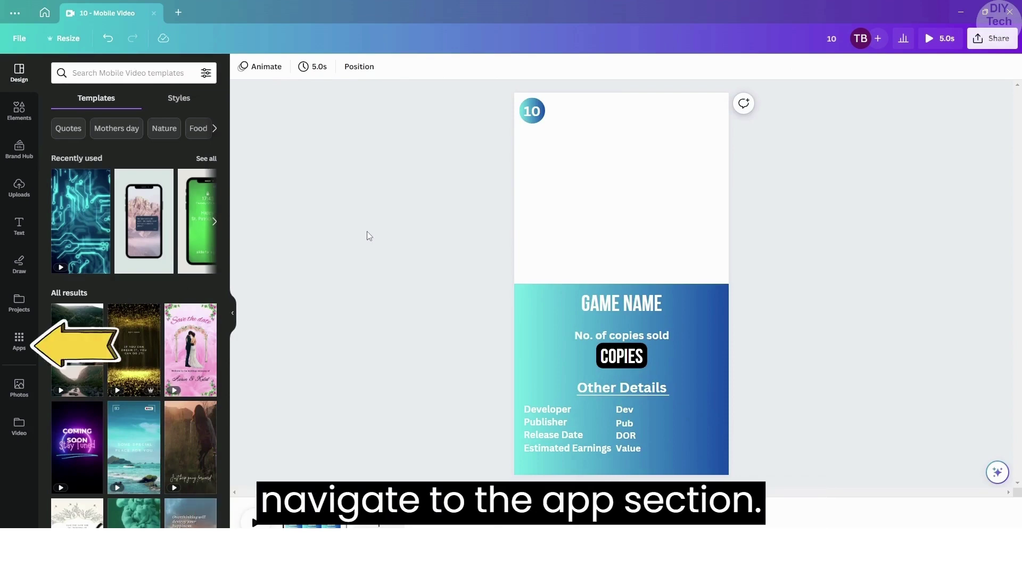
Step: Open manual data entry in Bulk create and clear the sample table
left_click(19, 343)
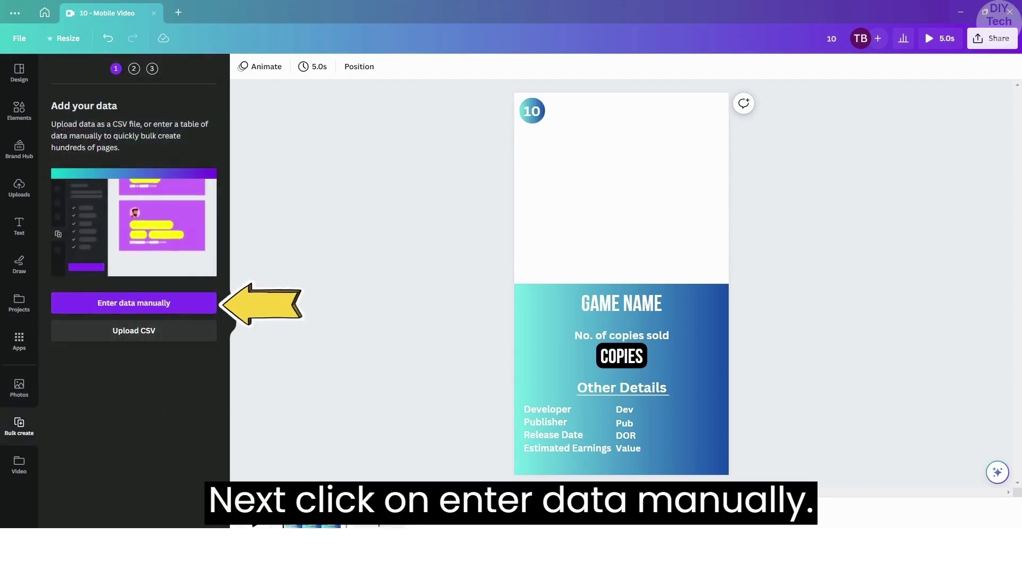
left_click(148, 308)
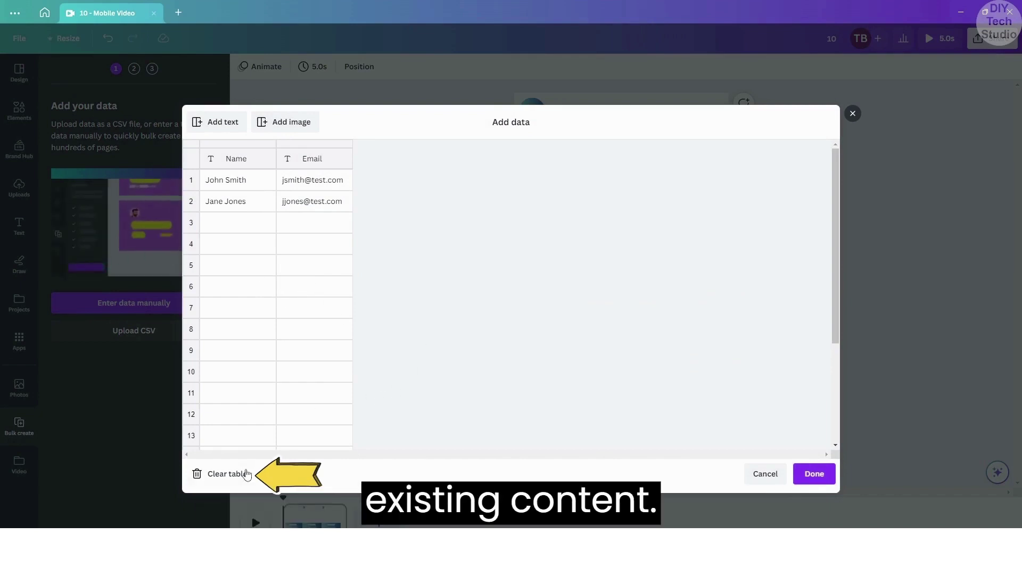
left_click(219, 480)
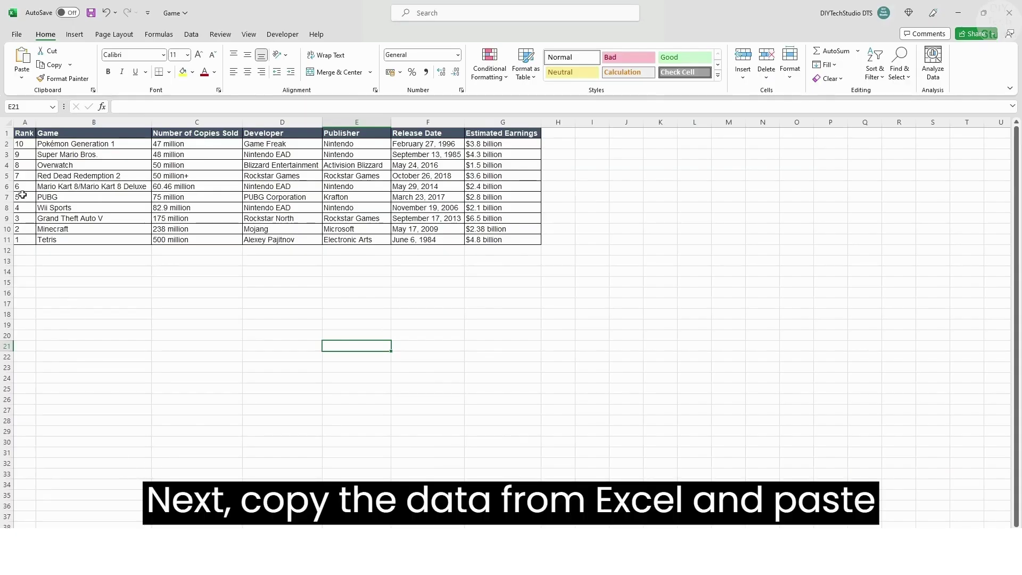
Step: Copy the full game table with its headers from the Excel sheet and paste it into the empty bulk data table
left_click_drag(27, 137, 486, 240)
key("ctrl+c")
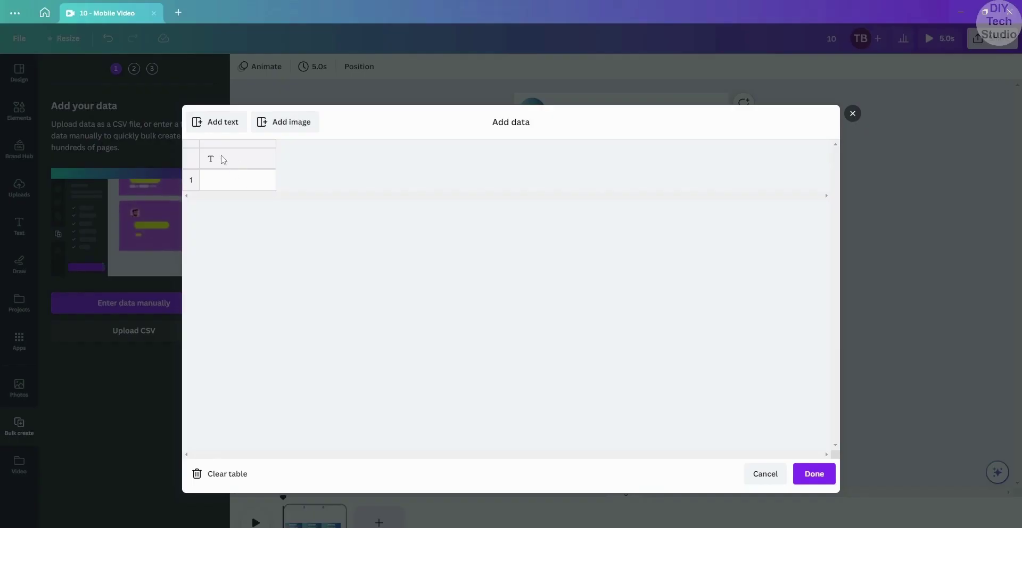
left_click(228, 161)
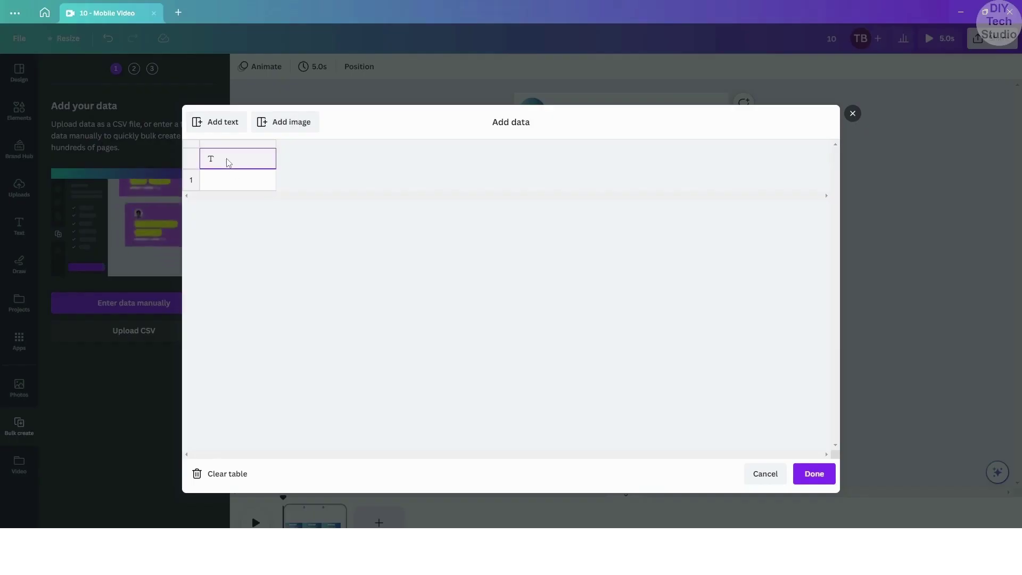
right_click(237, 160)
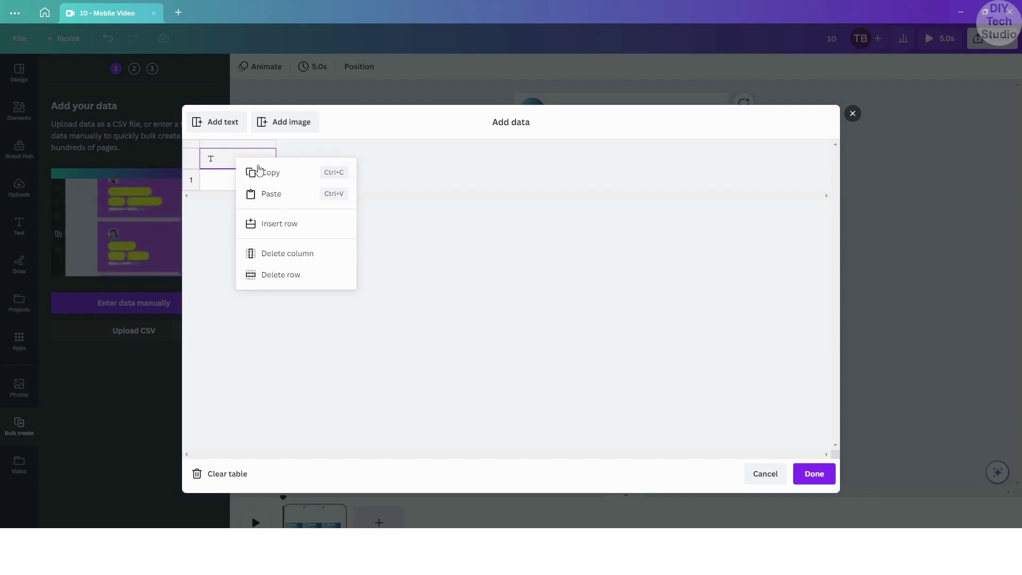
left_click(272, 194)
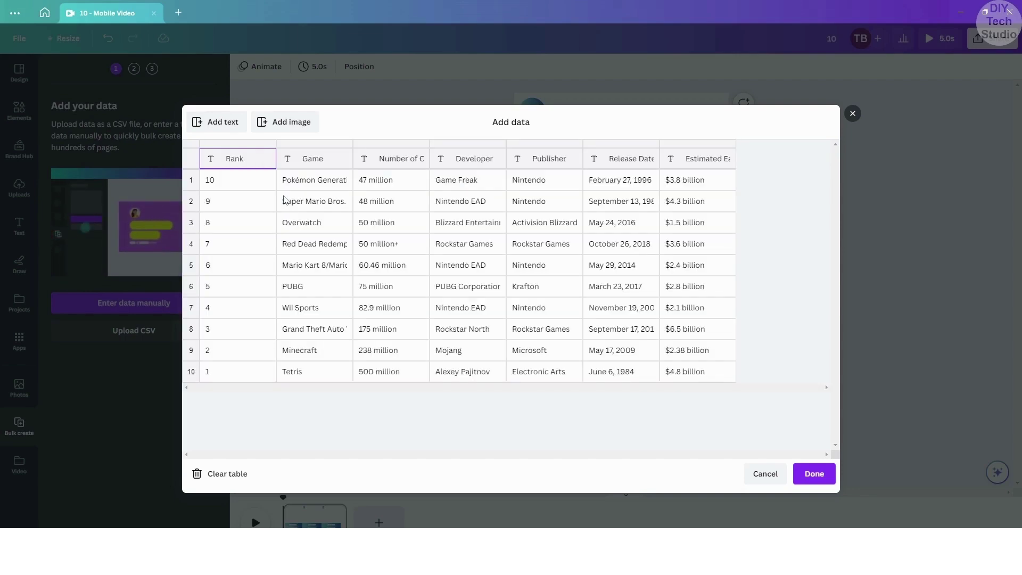
left_click(813, 474)
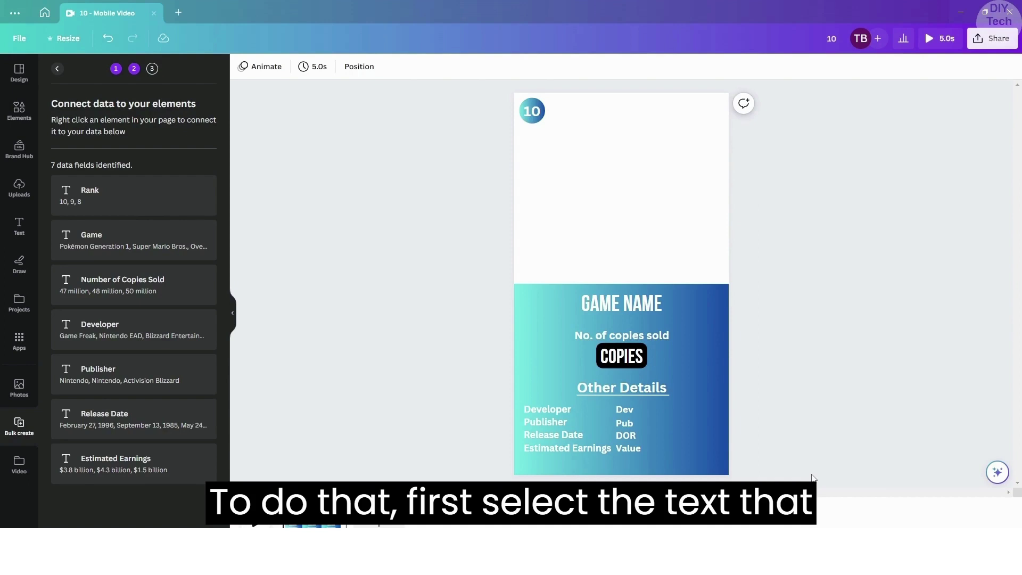
Step: Connect the number in the rank badge to the Rank data field
left_click(532, 118)
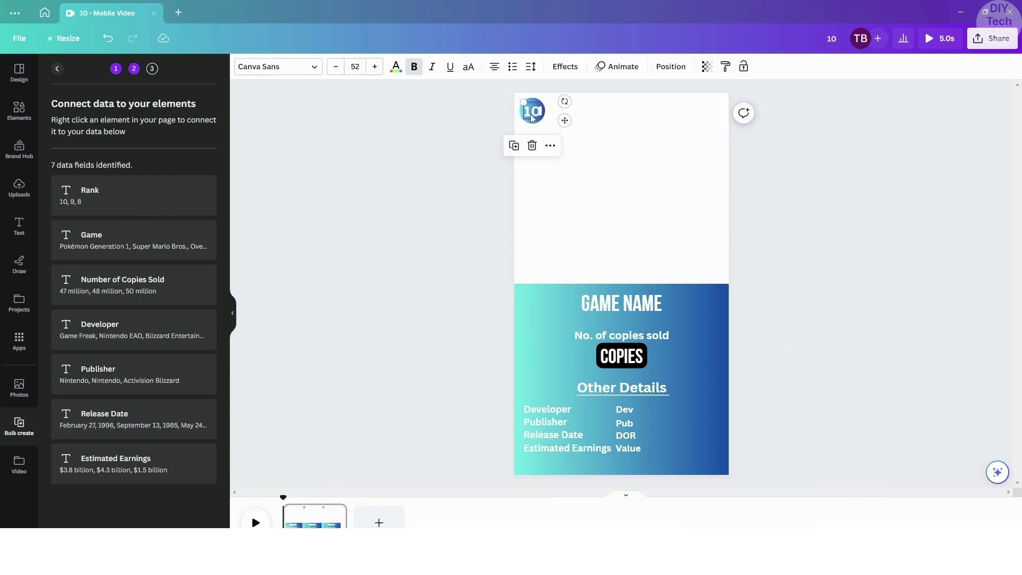
right_click(531, 118)
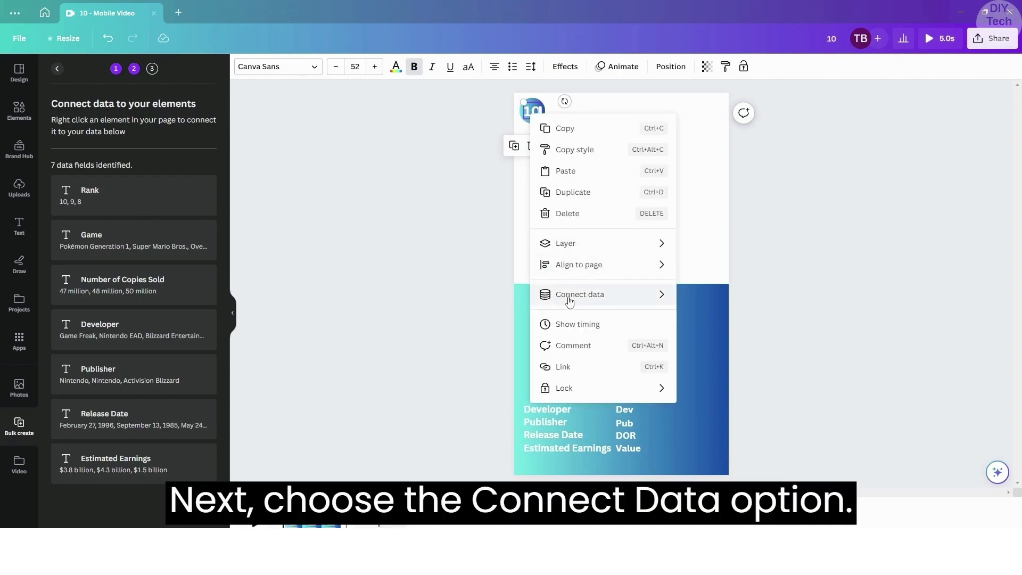
mouse_move(569, 301)
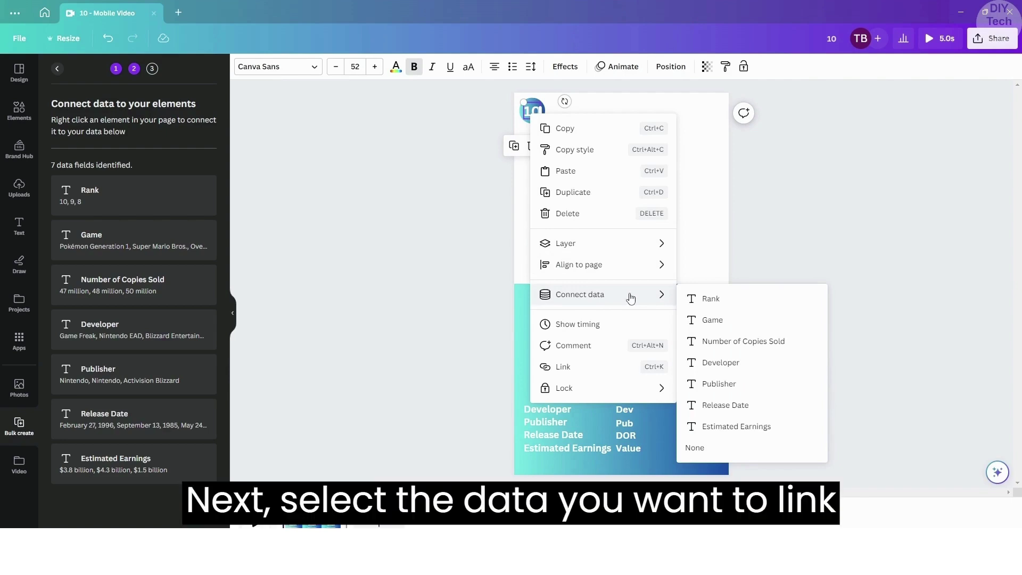
left_click(734, 302)
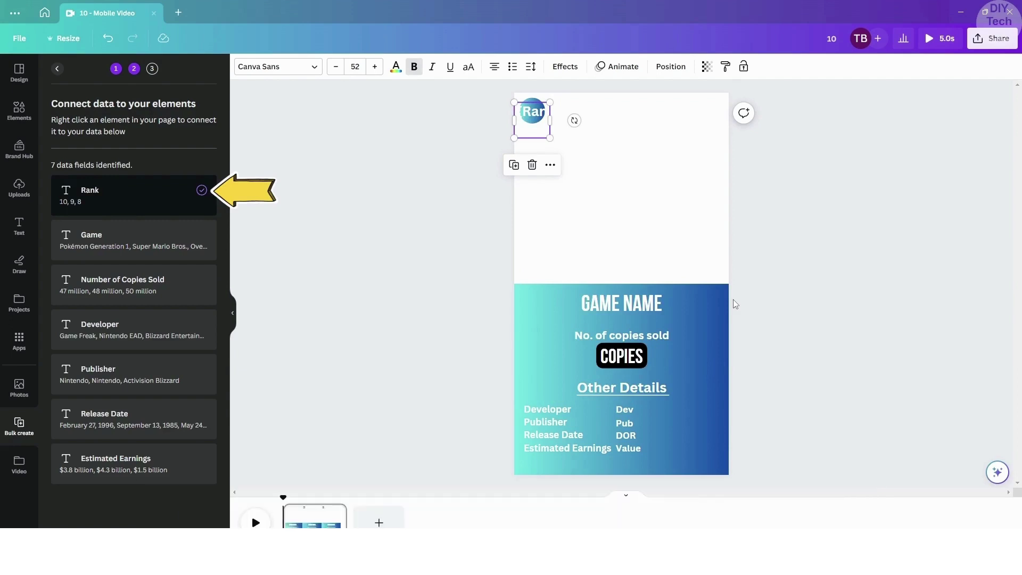
Step: Connect the "GAME NAME" text to the Game field and "COPIES" to Number of Copies Sold
left_click(633, 306)
right_click(633, 306)
mouse_move(708, 465)
left_click(809, 422)
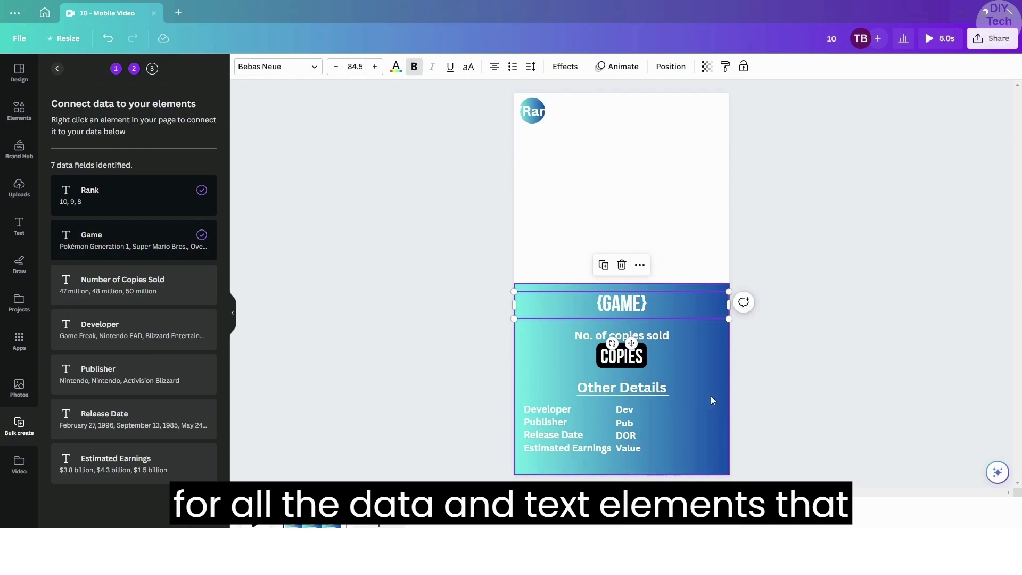
left_click(622, 355)
right_click(626, 356)
mouse_move(762, 468)
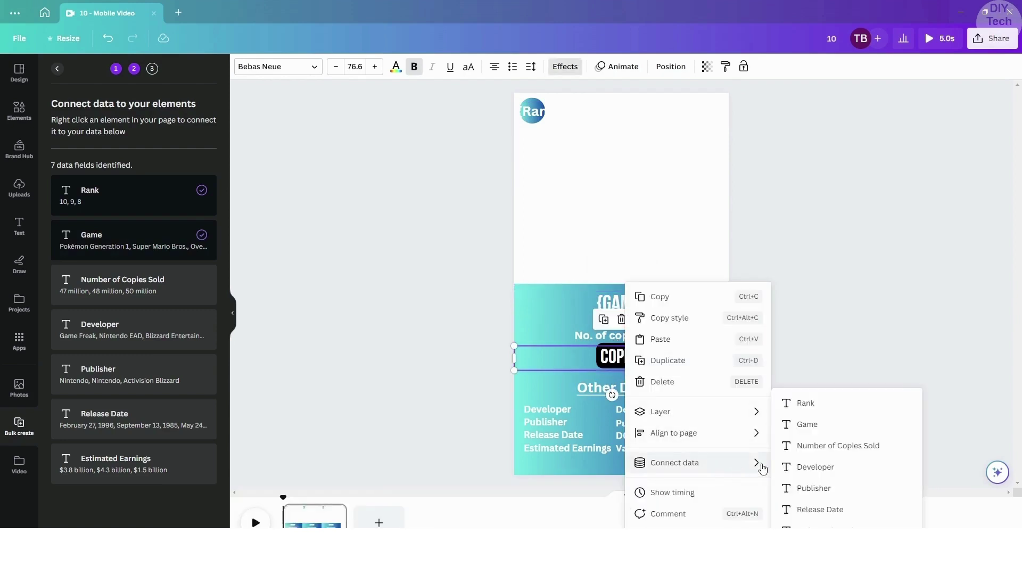
left_click(812, 447)
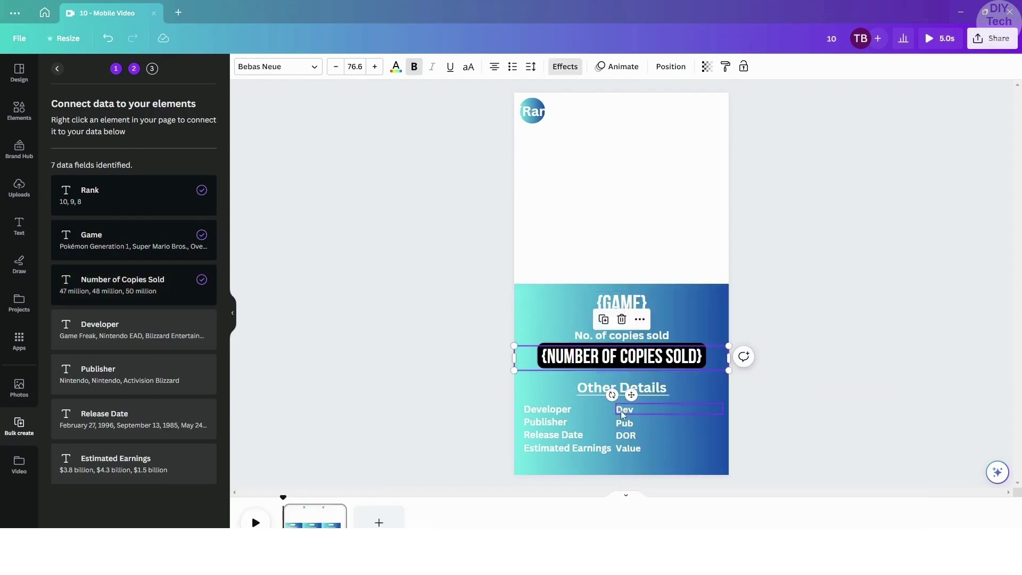
Step: Connect the "Dev" placeholder to the Developer field and "Pub" to Publisher
left_click(620, 411)
right_click(621, 411)
mouse_move(745, 462)
left_click(801, 466)
left_click(621, 429)
right_click(621, 429)
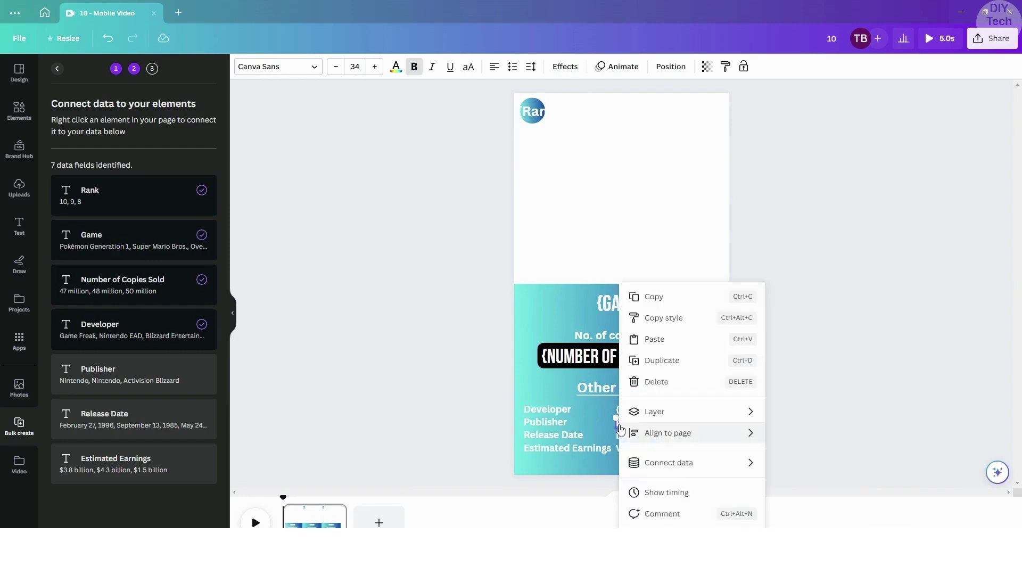
mouse_move(706, 467)
left_click(803, 486)
Step: Connect the "DOR" placeholder to the Release Date field and "Value" to Estimated Earnings
left_click(628, 437)
right_click(628, 437)
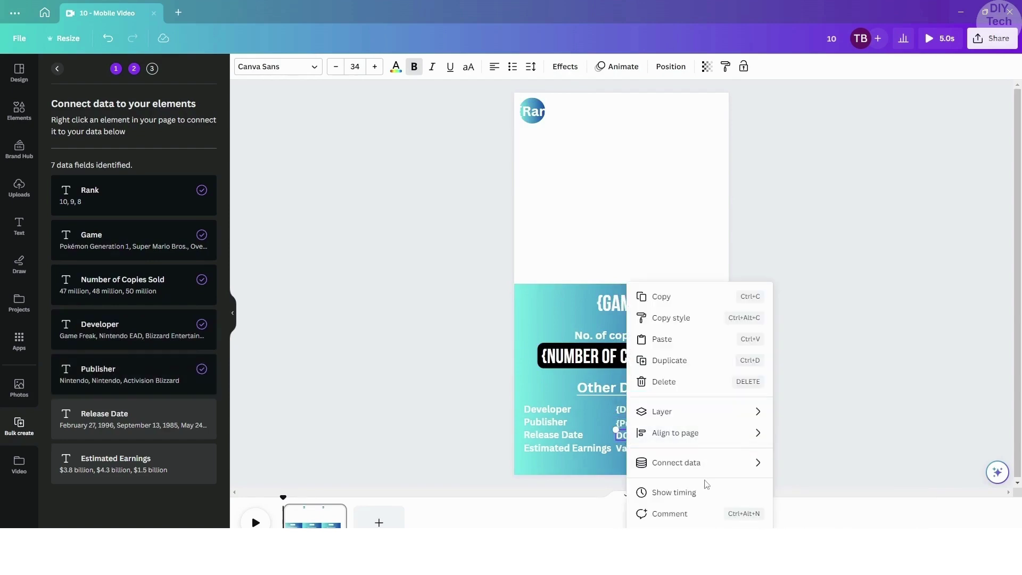
left_click(807, 506)
left_click(626, 450)
right_click(627, 453)
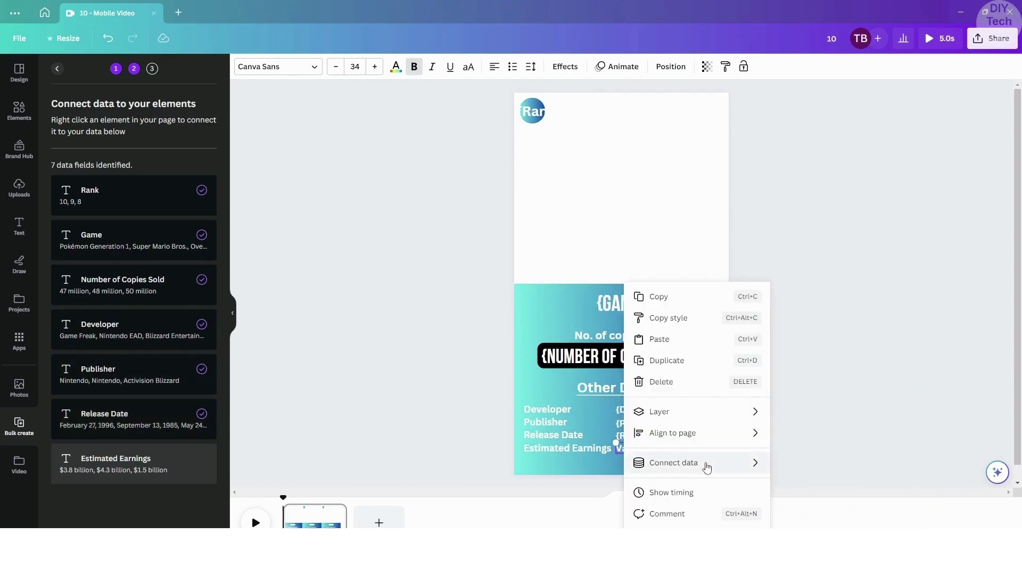
left_click(805, 526)
left_click(762, 250)
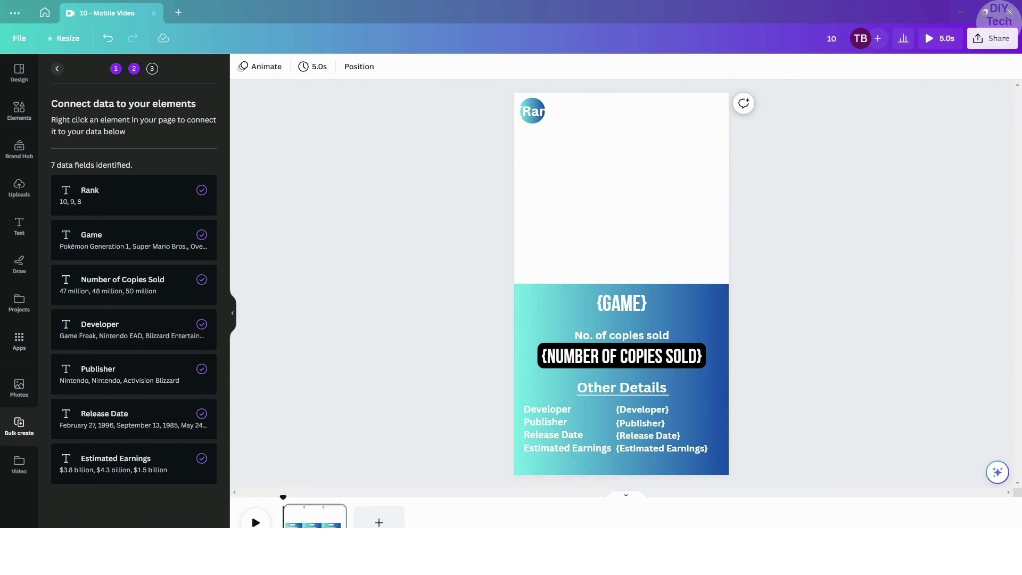
Step: Generate the pages from the connected data and check them up to the rank 6 page
left_click(134, 540)
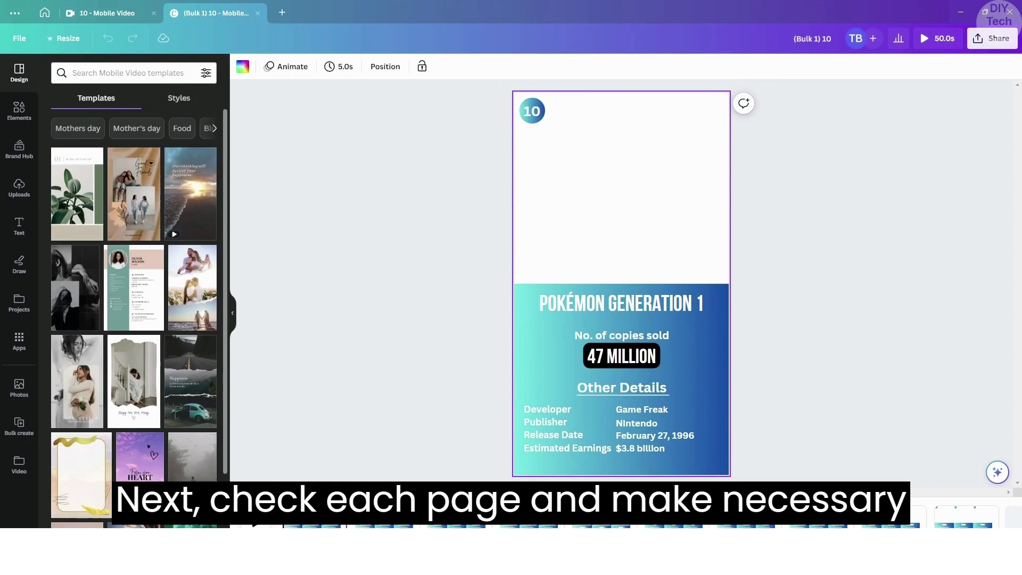
left_click(389, 525)
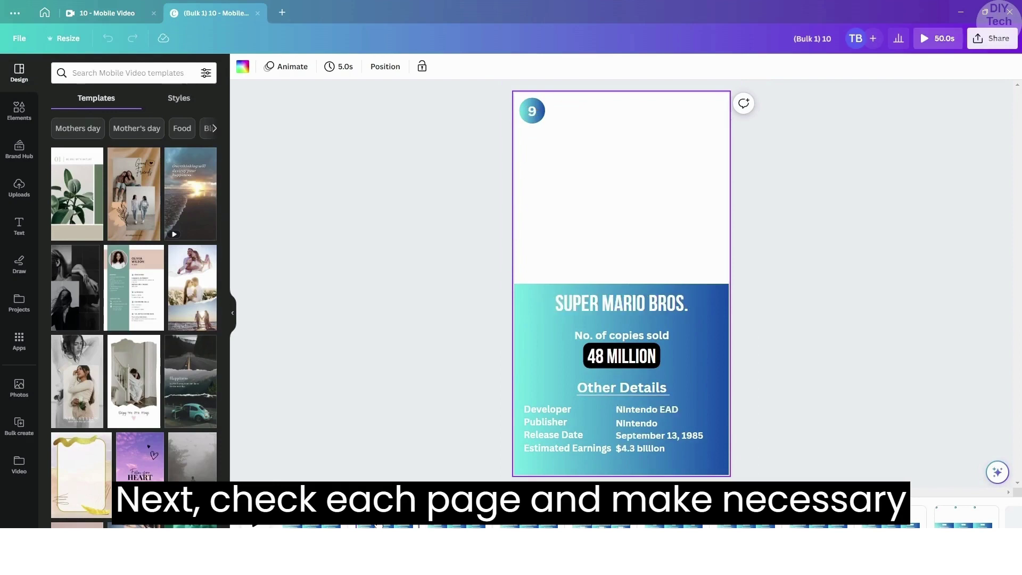
left_click(462, 525)
left_click(536, 525)
left_click(596, 514)
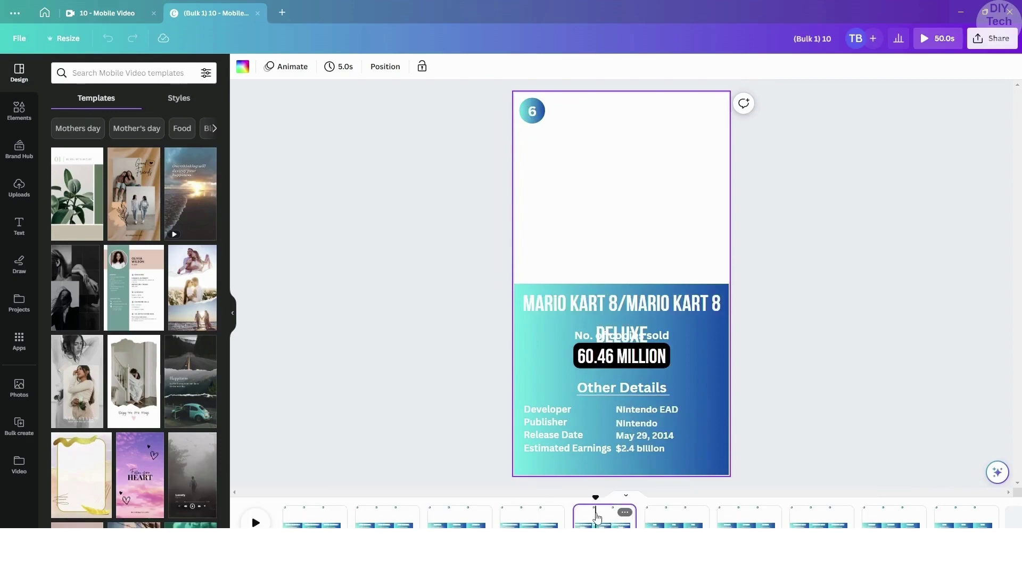
Step: Scale the Mario Kart title on the rank 6 page down to font size 58.1 and widen its box to fit one line
left_click(629, 305)
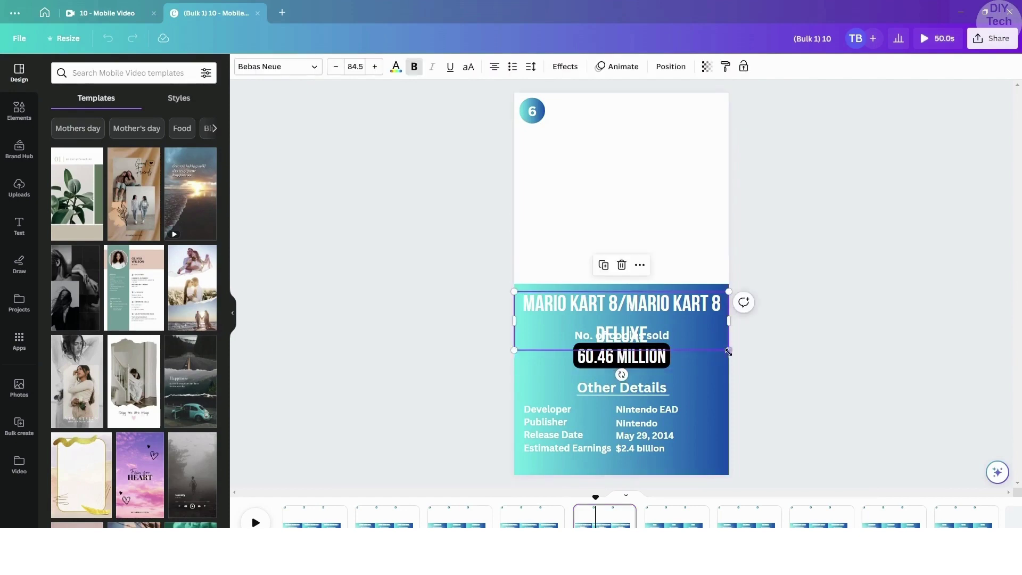
left_click_drag(729, 350, 665, 313)
left_click_drag(614, 307, 646, 309)
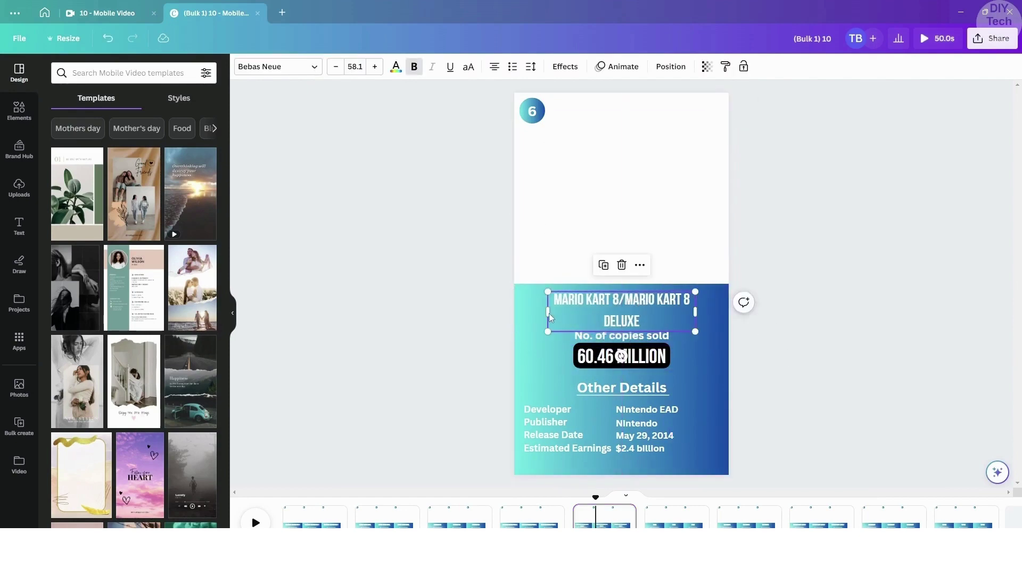
left_click_drag(548, 312, 516, 312)
left_click_drag(623, 304, 629, 303)
left_click_drag(701, 301, 729, 300)
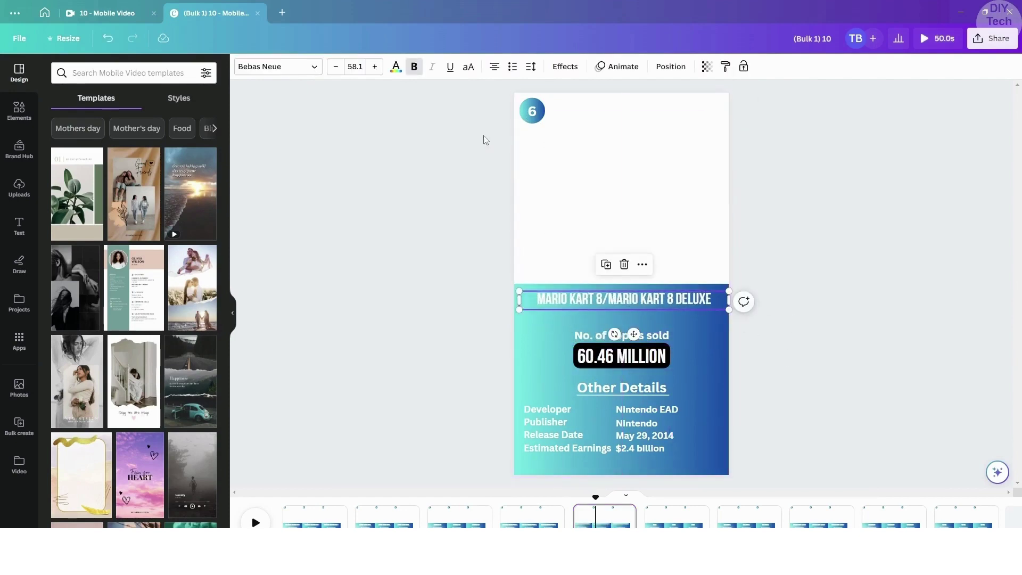
Step: Increase the Mario Kart title's font size to 67.1
left_click(374, 68)
left_click(374, 68)
left_click(375, 68)
left_click(375, 67)
left_click(375, 67)
left_click(374, 68)
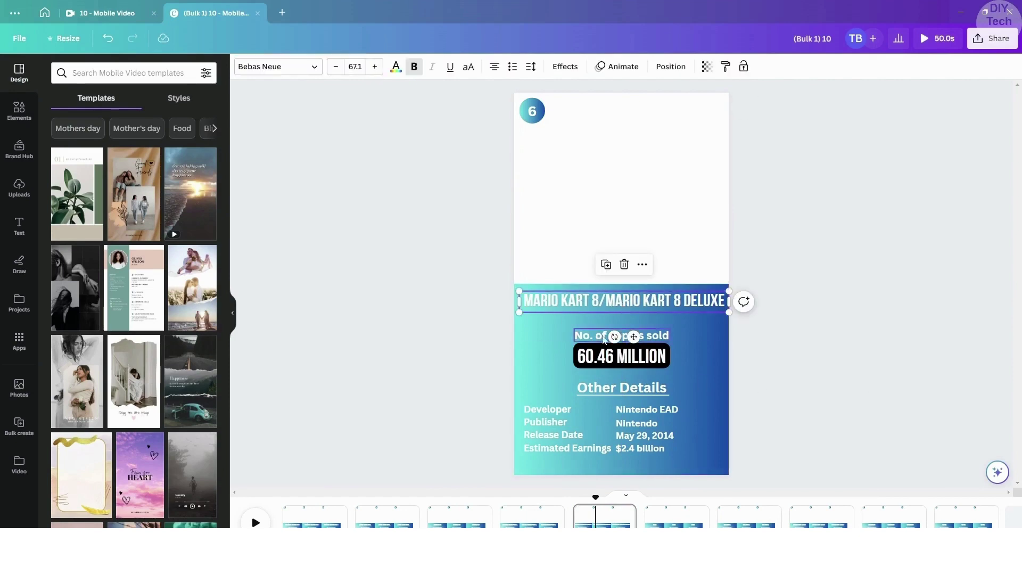
Step: Check the layout of the remaining pages, ranks 5 to 1
left_click(676, 519)
left_click(744, 520)
left_click(821, 520)
left_click(894, 519)
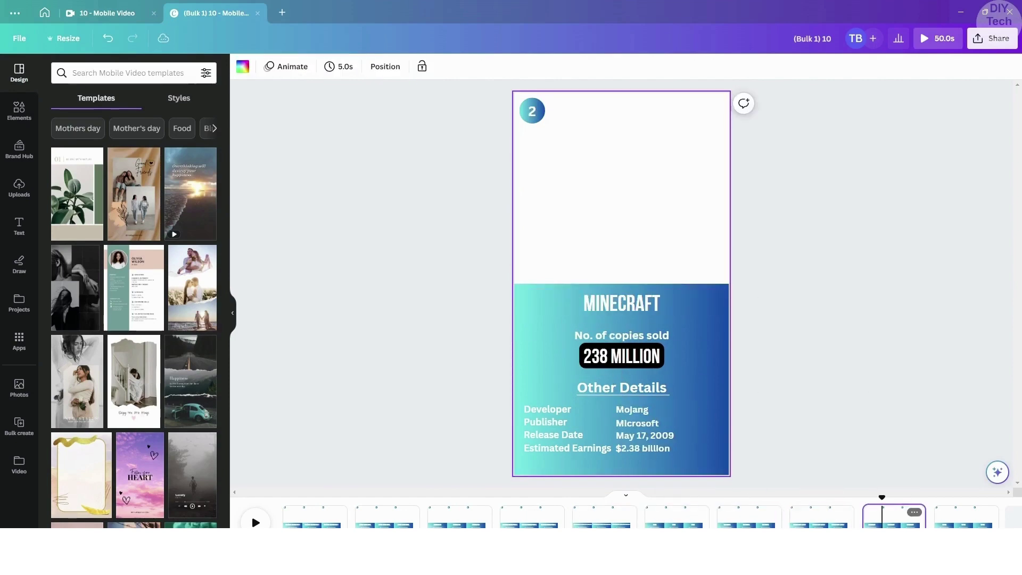
left_click(967, 519)
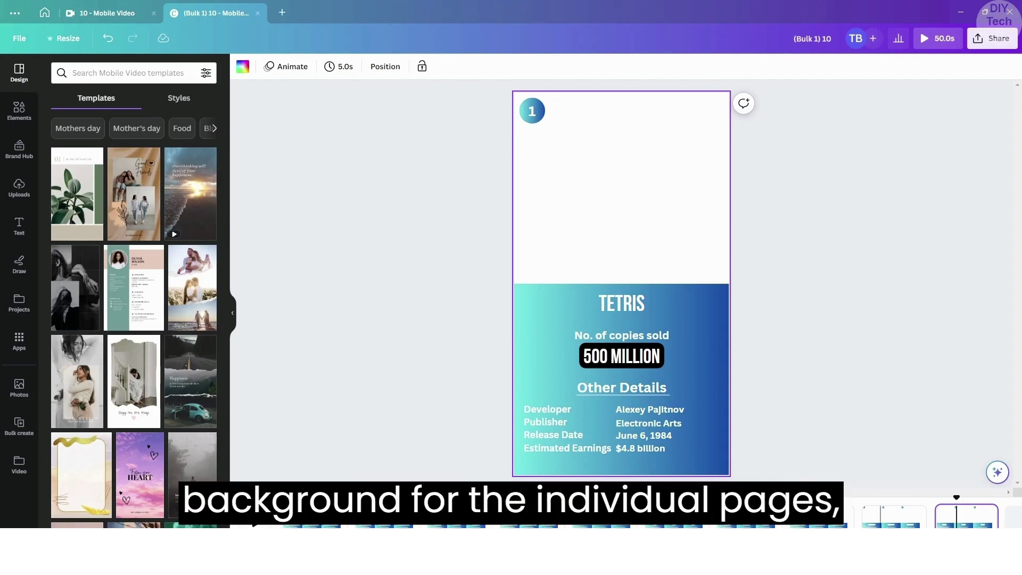
scroll(891, 522, "right", 1)
scroll(623, 519, "left", 1)
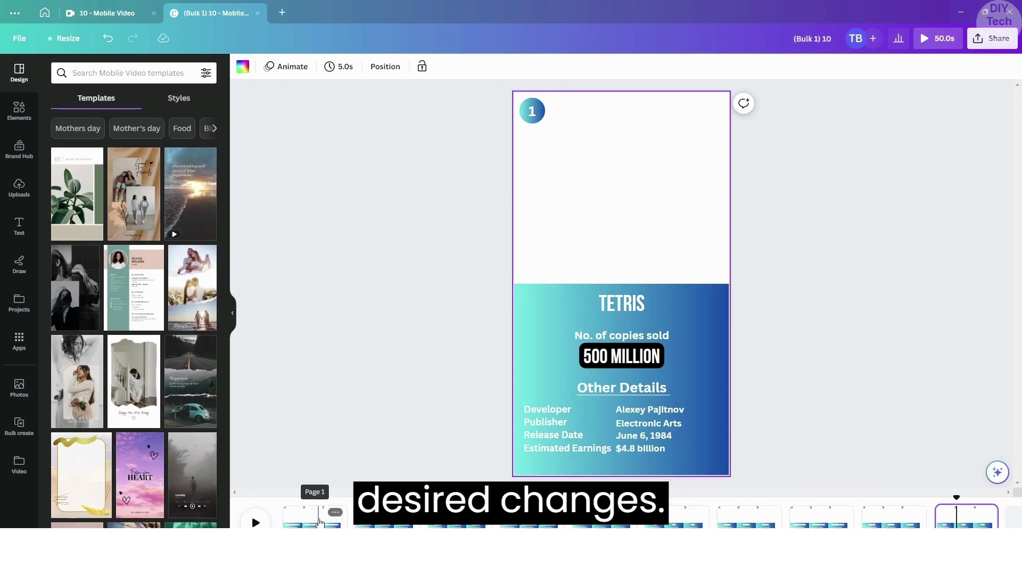
Step: Recolor the details panel on the rank 9 Super Mario Bros. page with the purple-to-turquoise default gradient
left_click(319, 524)
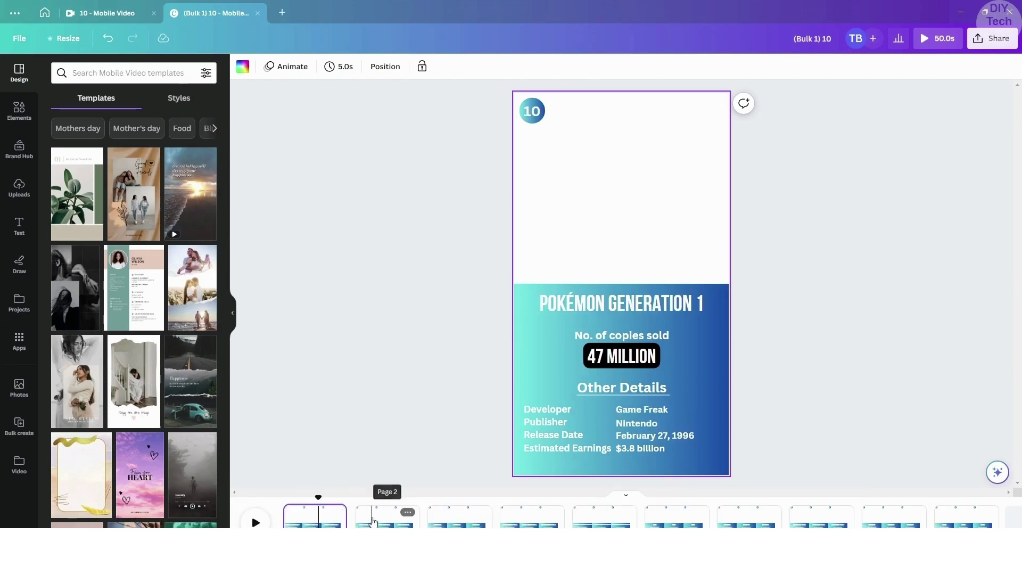
left_click(394, 524)
left_click(715, 353)
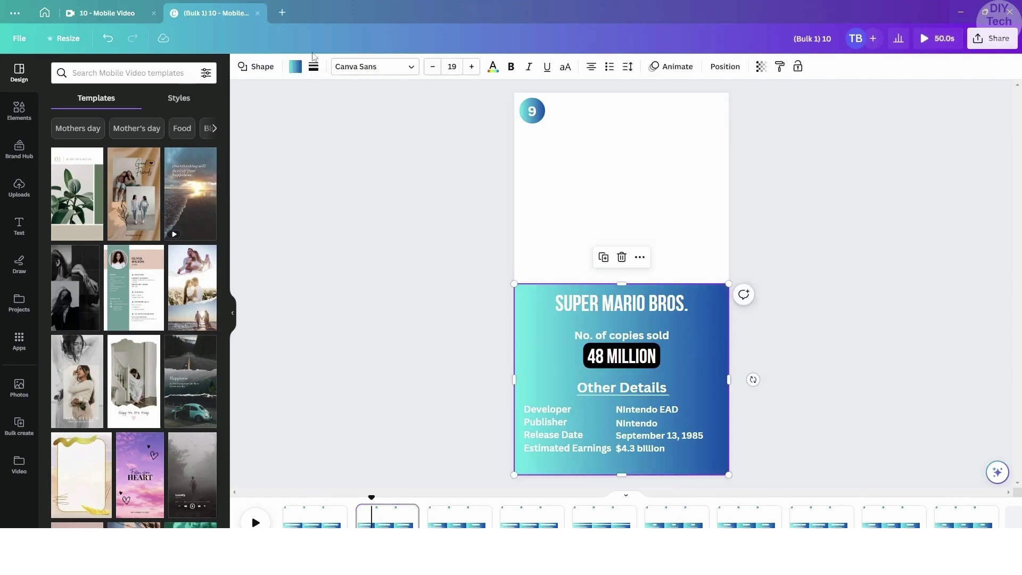
left_click(295, 66)
left_click(176, 452)
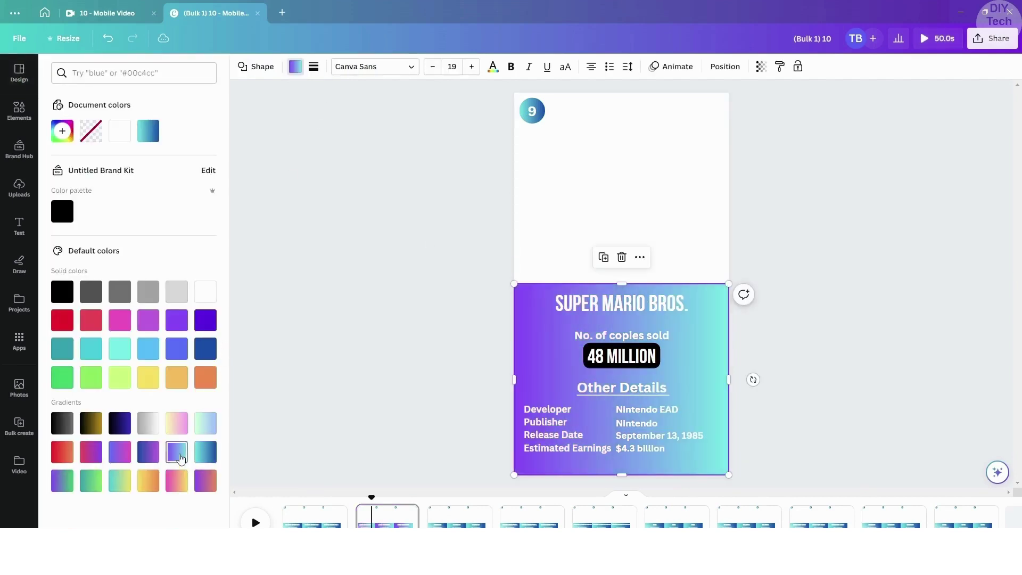
Step: Place the three-part Pokémon image on the rank 10 page, enlarge it to nearly page width and center it above the details panel
left_click(316, 517)
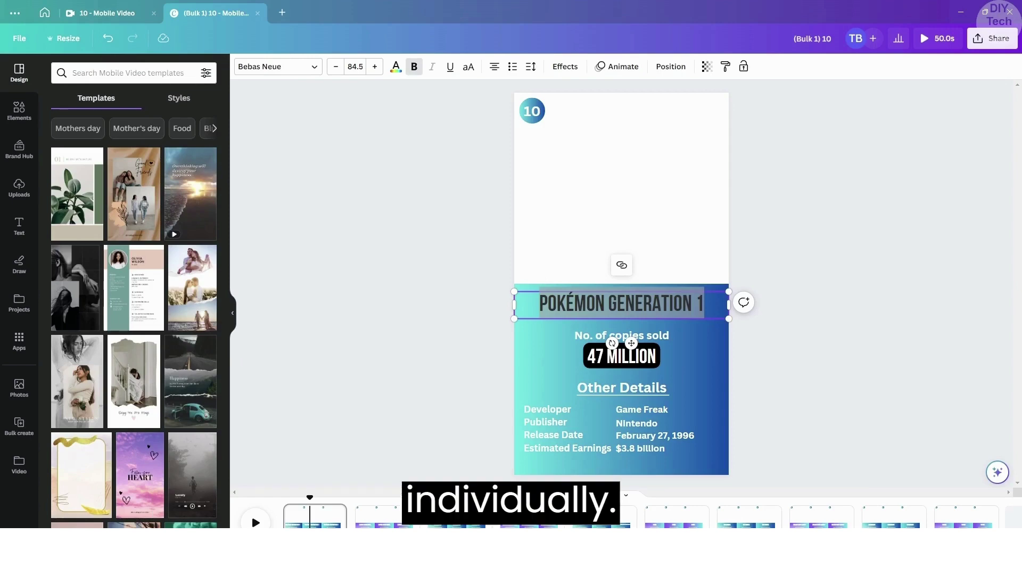
left_click_drag(769, 277, 601, 181)
left_click_drag(600, 287, 583, 177)
mouse_move(665, 212)
left_mouse_down()
mouse_move(733, 254)
mouse_move(650, 204)
left_mouse_up()
left_click_drag(718, 251, 729, 257)
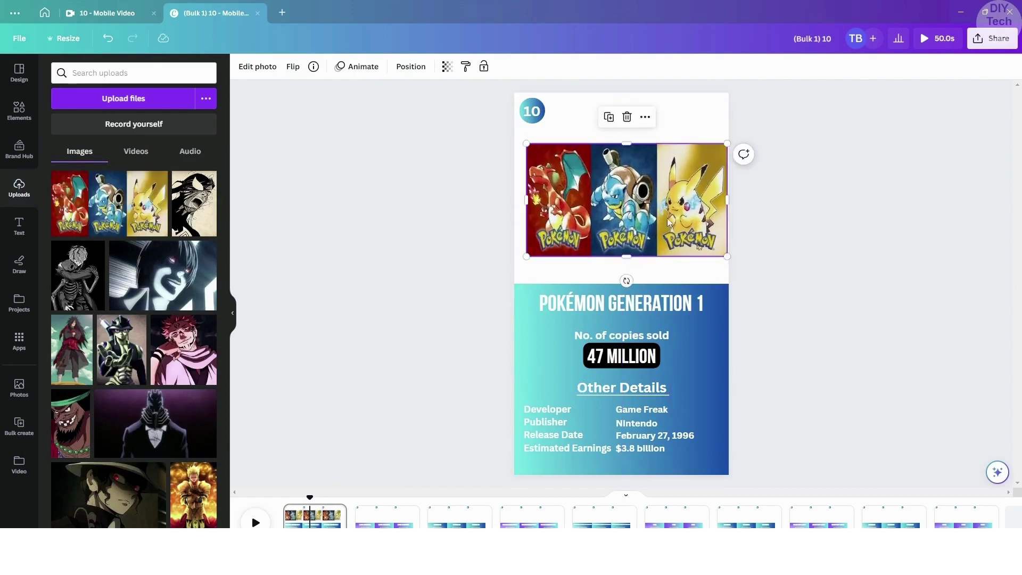
left_click_drag(658, 209, 654, 206)
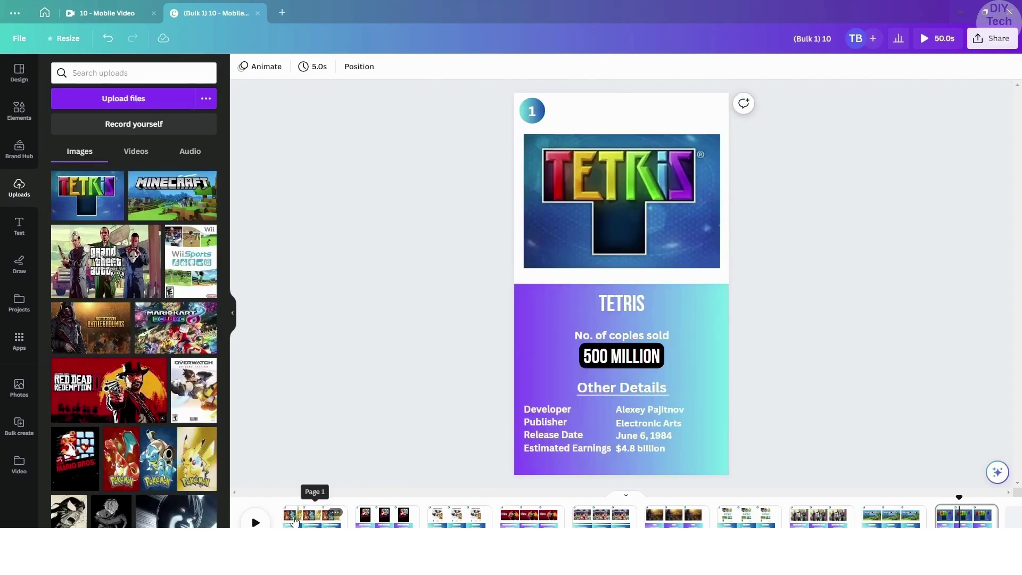
Step: Check the images and panel colors on all ten pages, from rank 10 to rank 1
left_click(296, 519)
left_click(384, 519)
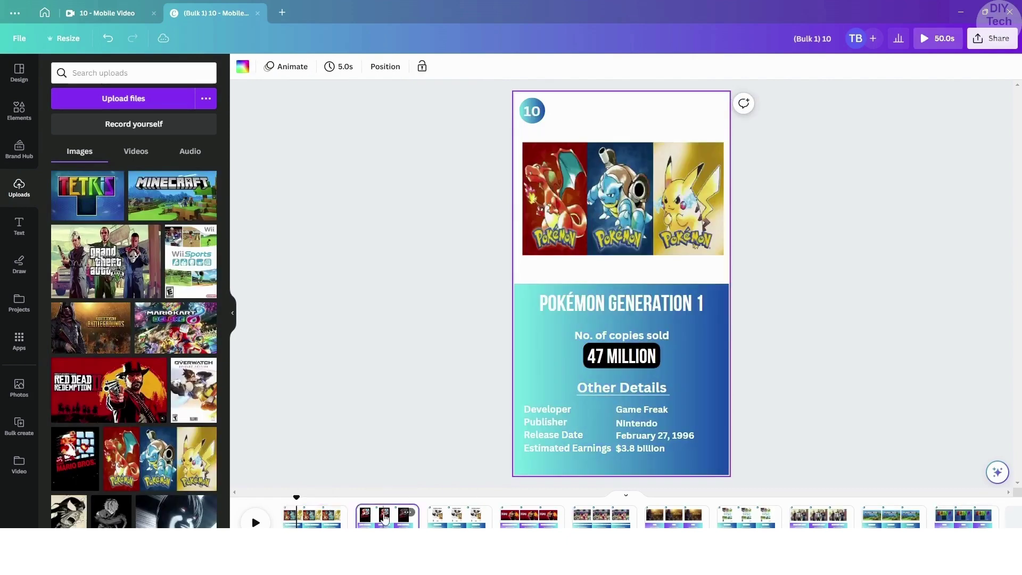
left_click(458, 519)
left_click(530, 521)
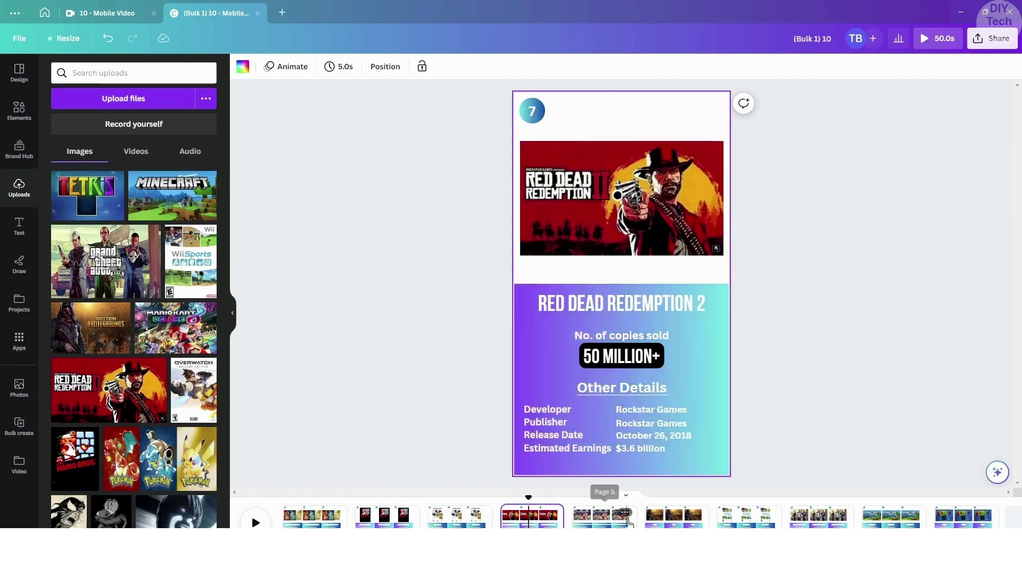
left_click(628, 521)
left_click(675, 520)
left_click(745, 524)
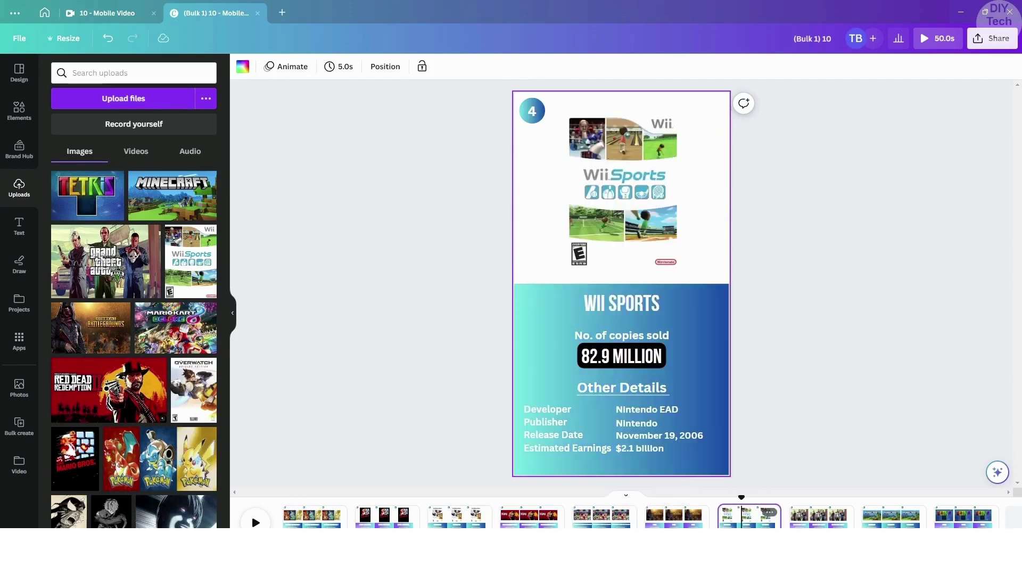
left_click(825, 525)
left_click(888, 524)
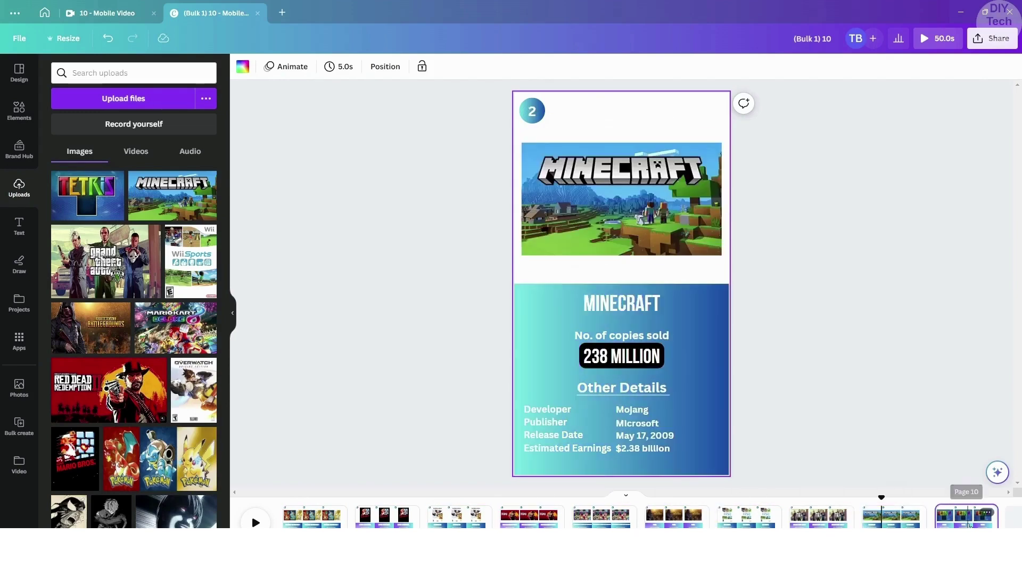
left_click(964, 519)
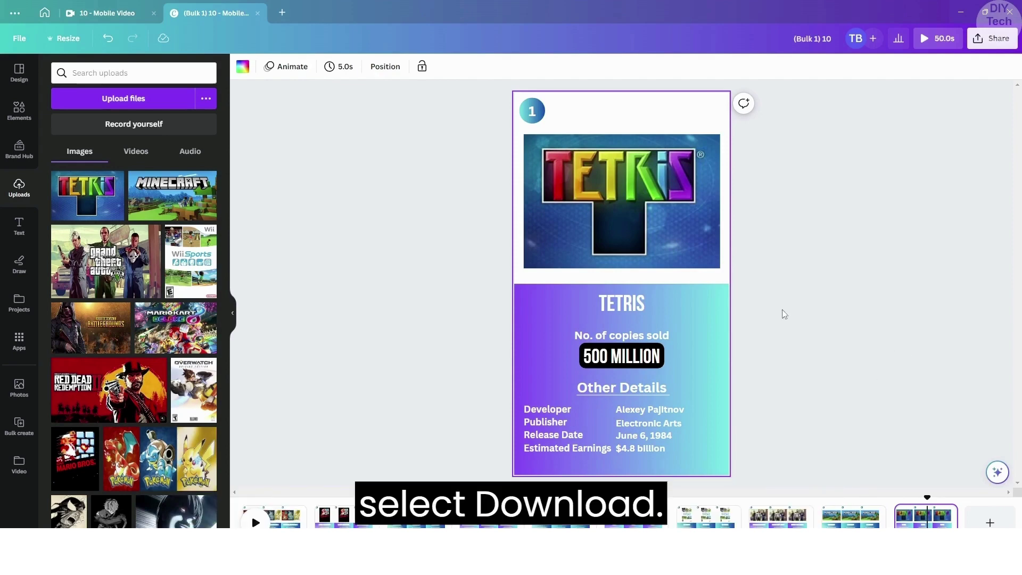
Step: Open the download settings for the ten-page design
left_click(990, 46)
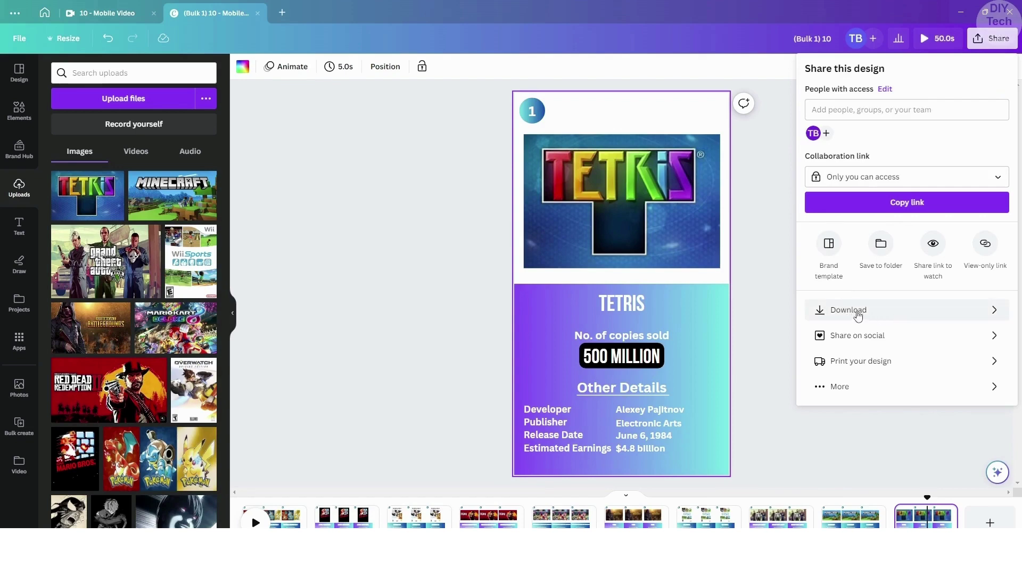
left_click(858, 314)
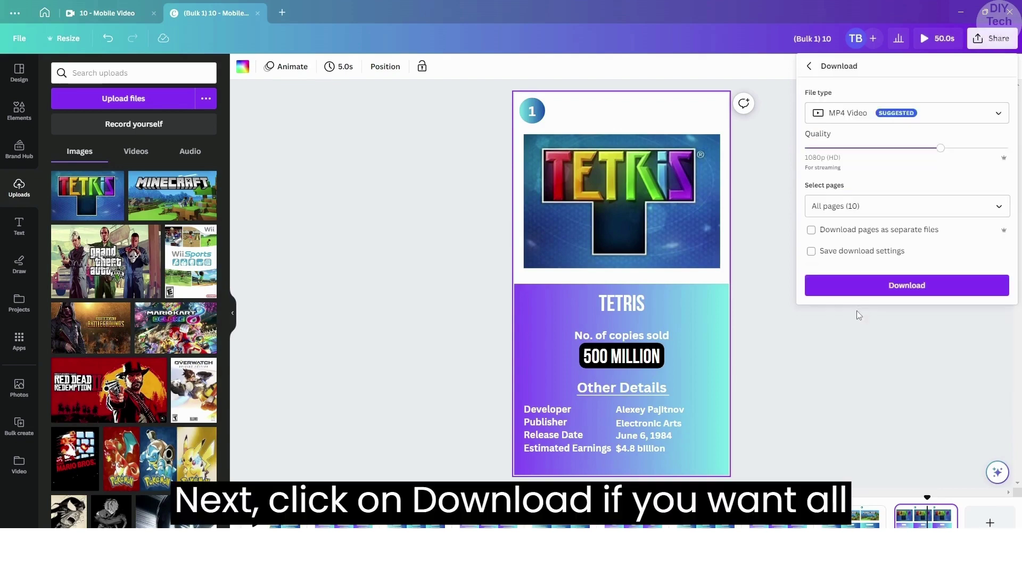